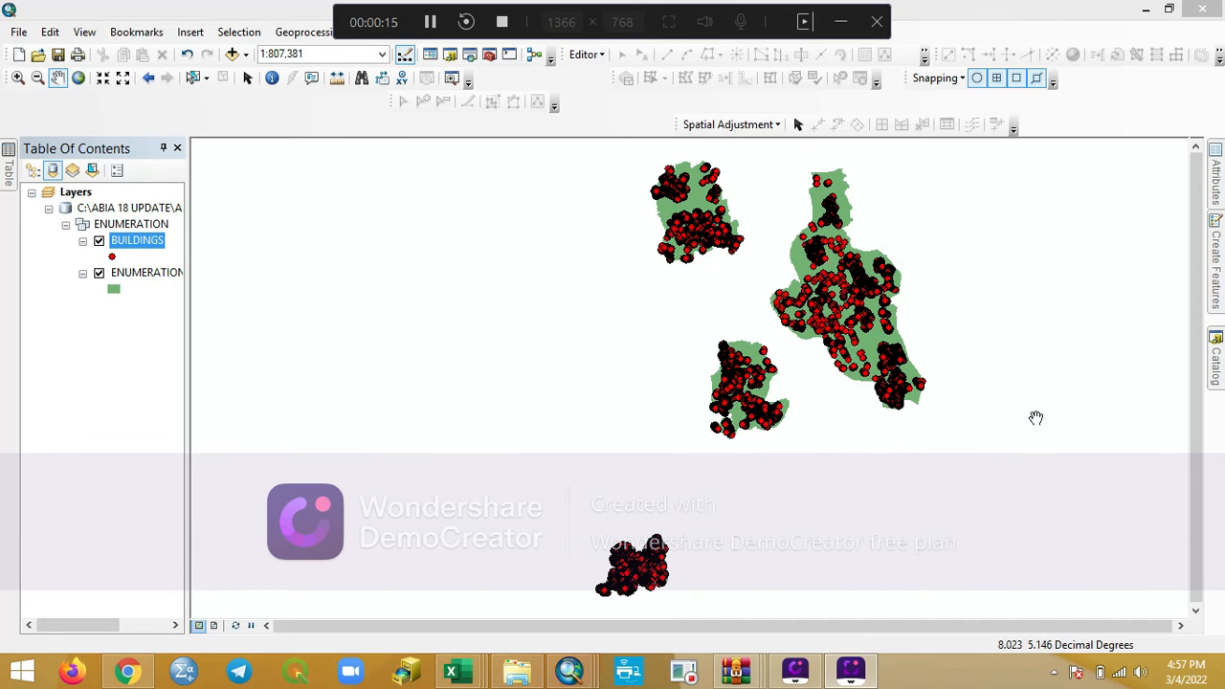
- Turn off the display of the BUILDINGS layer
click(99, 240)
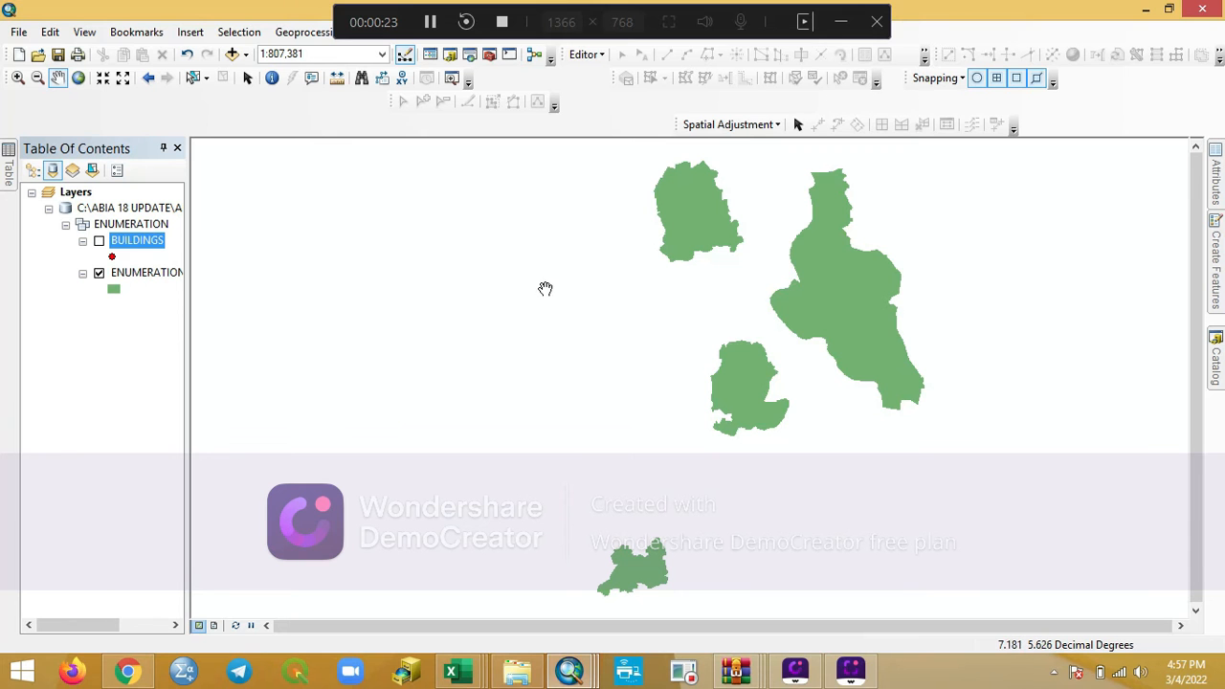
click(9, 184)
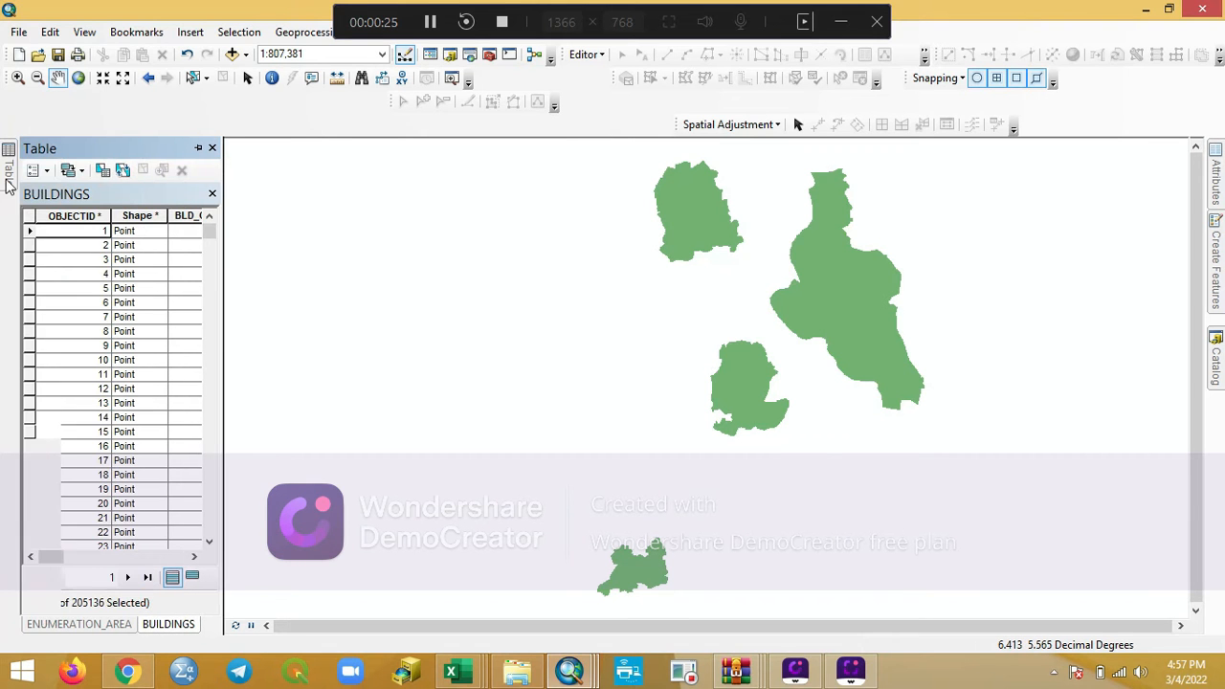
click(198, 147)
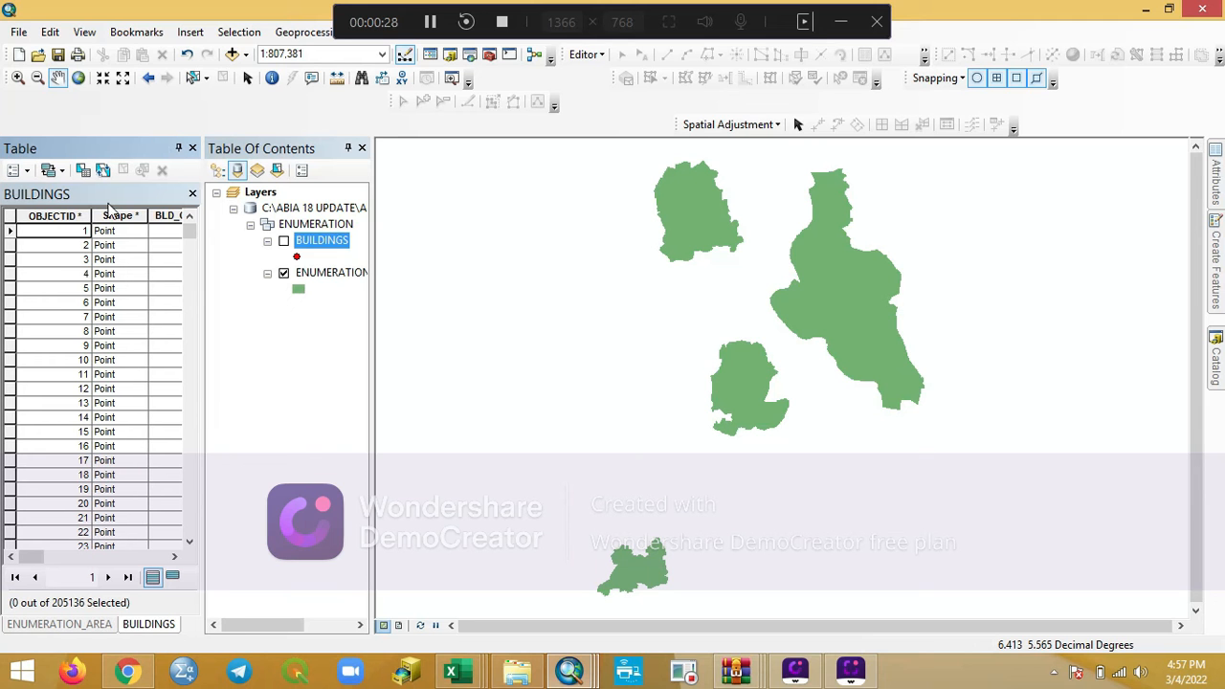
click(177, 147)
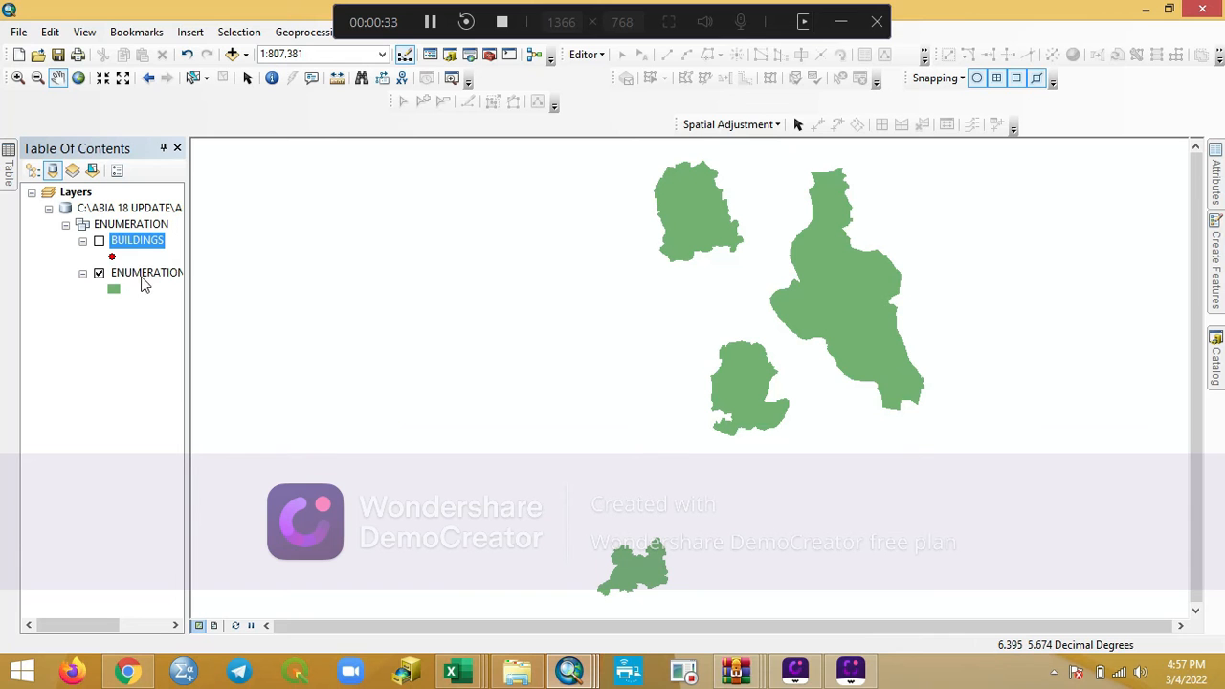
- Select features from the ENUMERATION_AREA layer by attribute with the verified expression LGA_CODE =639, as a new selection
click(240, 33)
click(277, 48)
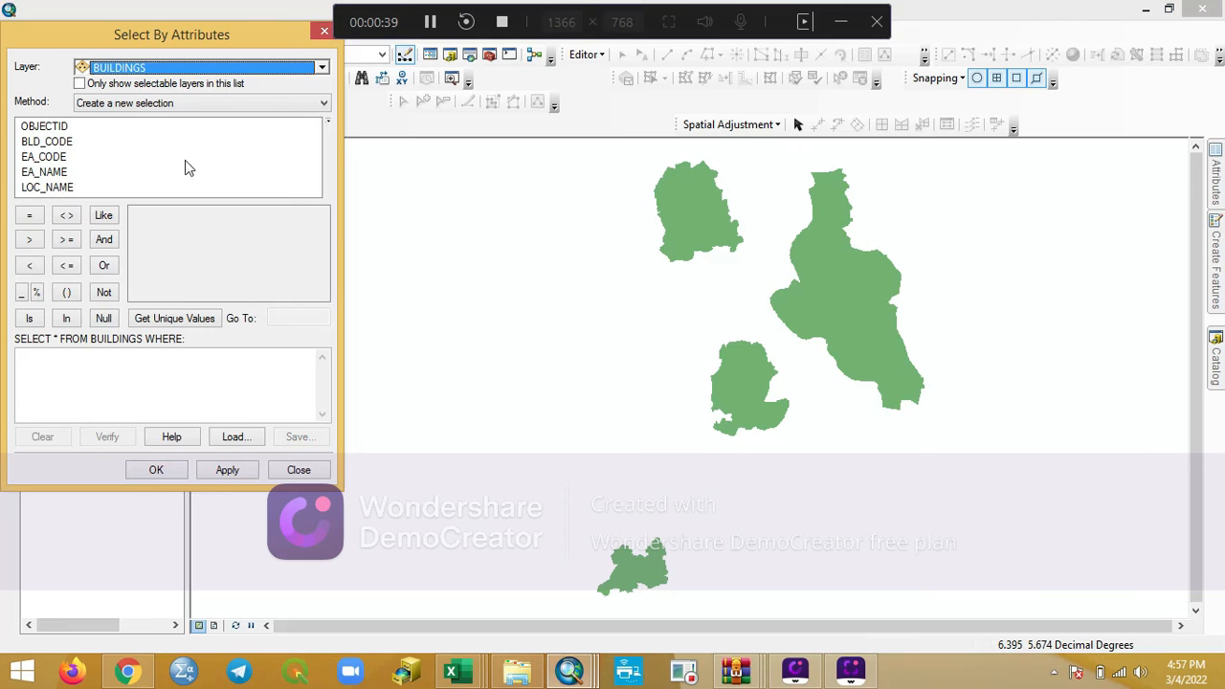
click(322, 67)
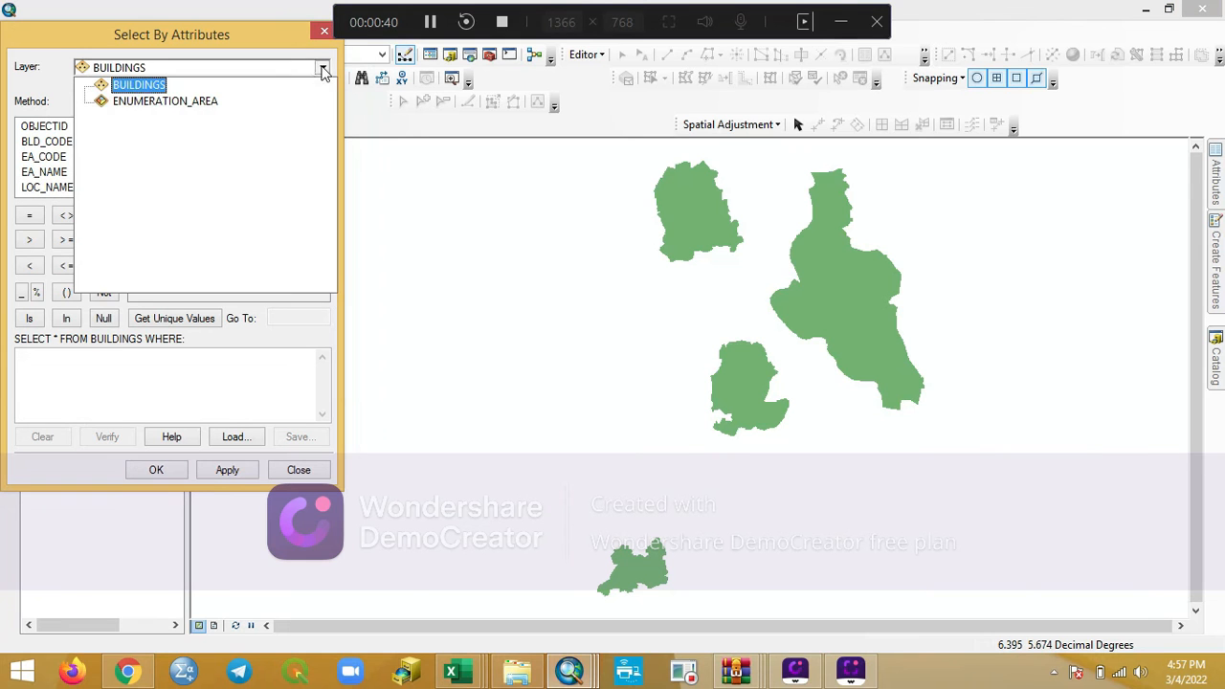
click(164, 102)
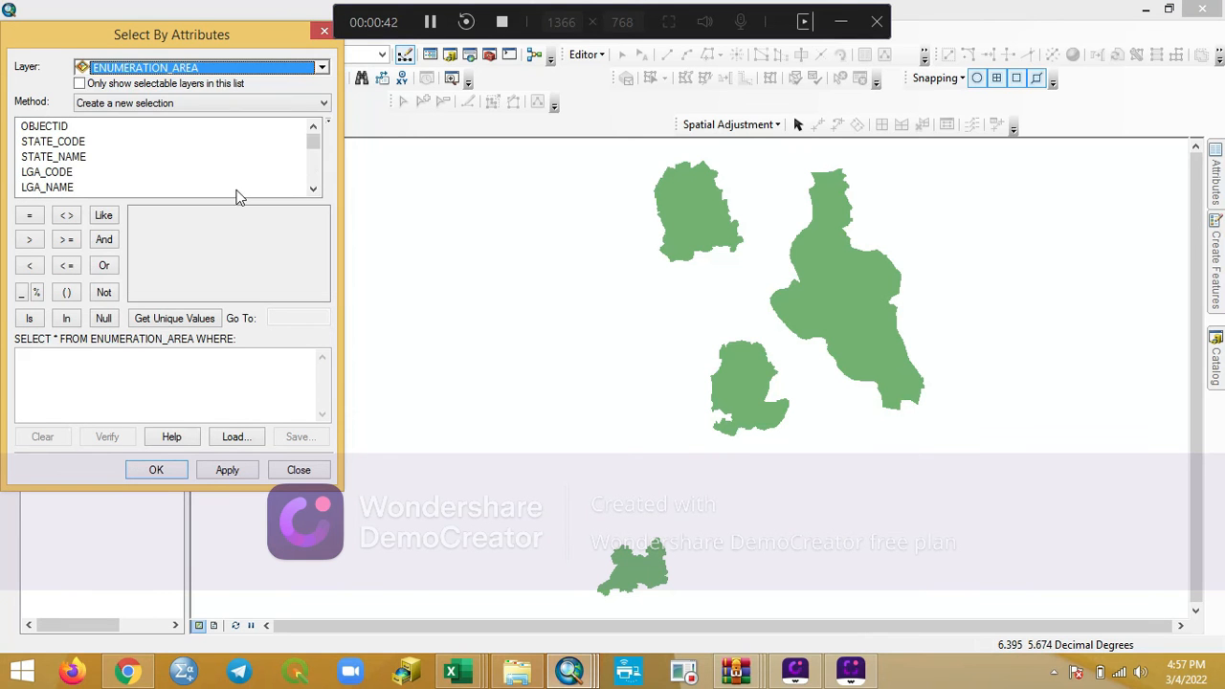
double_click(53, 175)
click(30, 222)
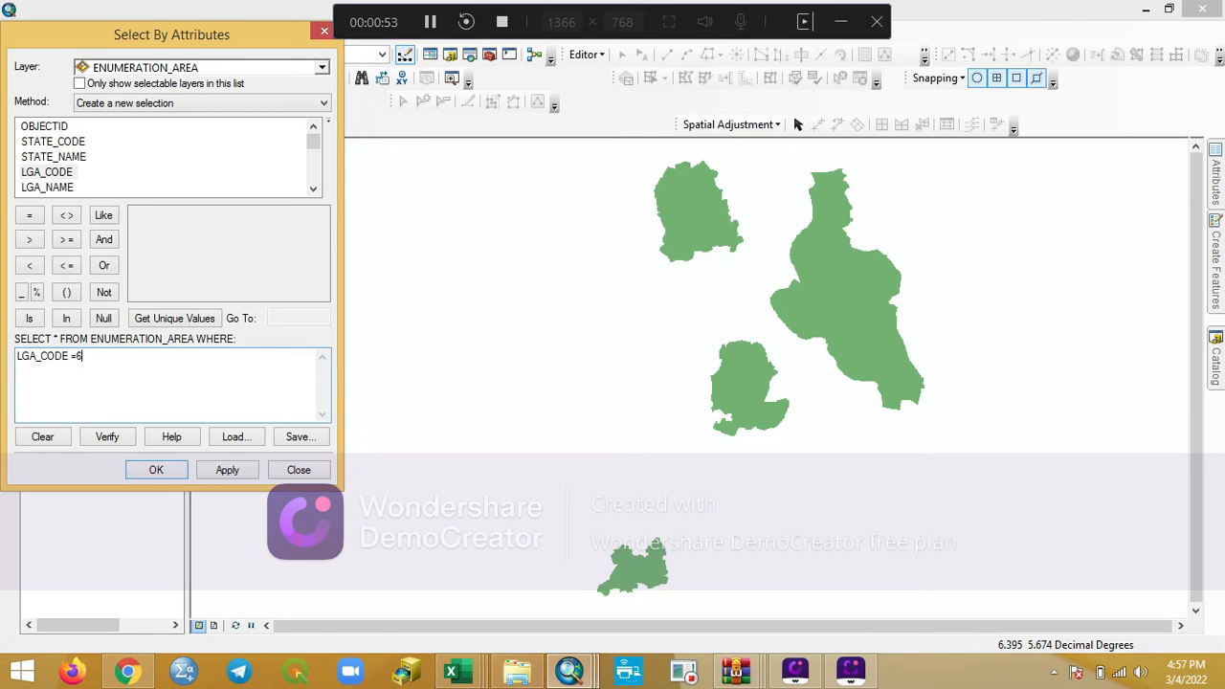
click(103, 436)
click(689, 396)
click(224, 470)
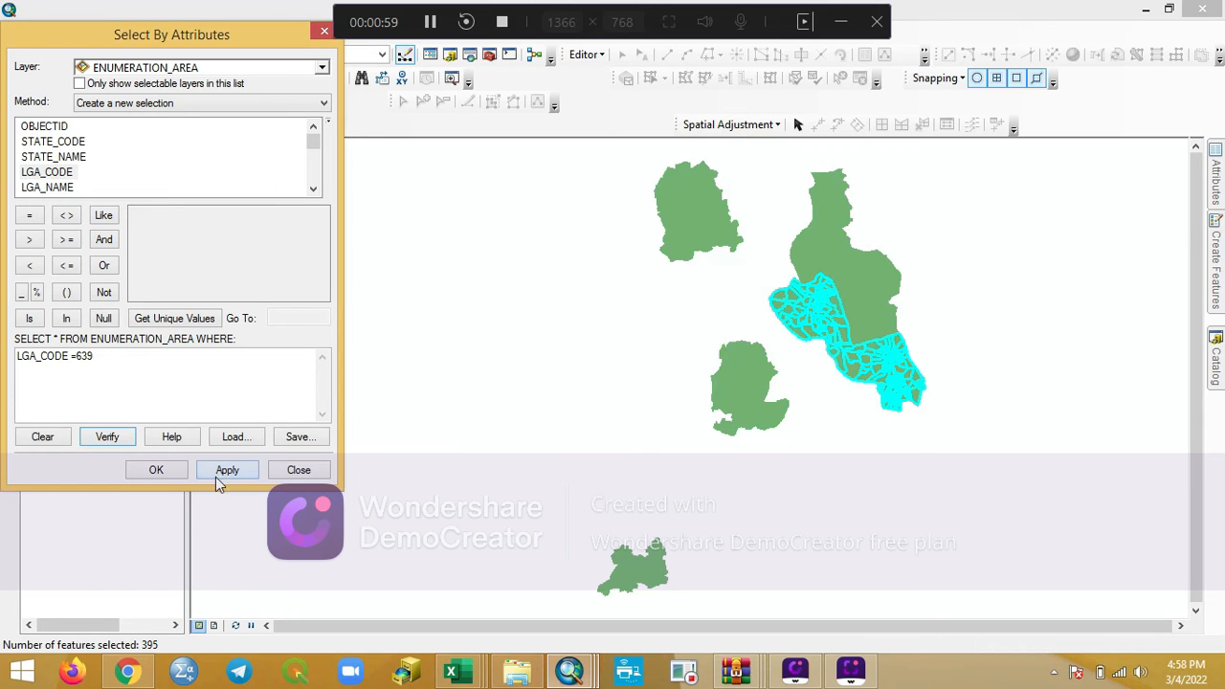
click(153, 470)
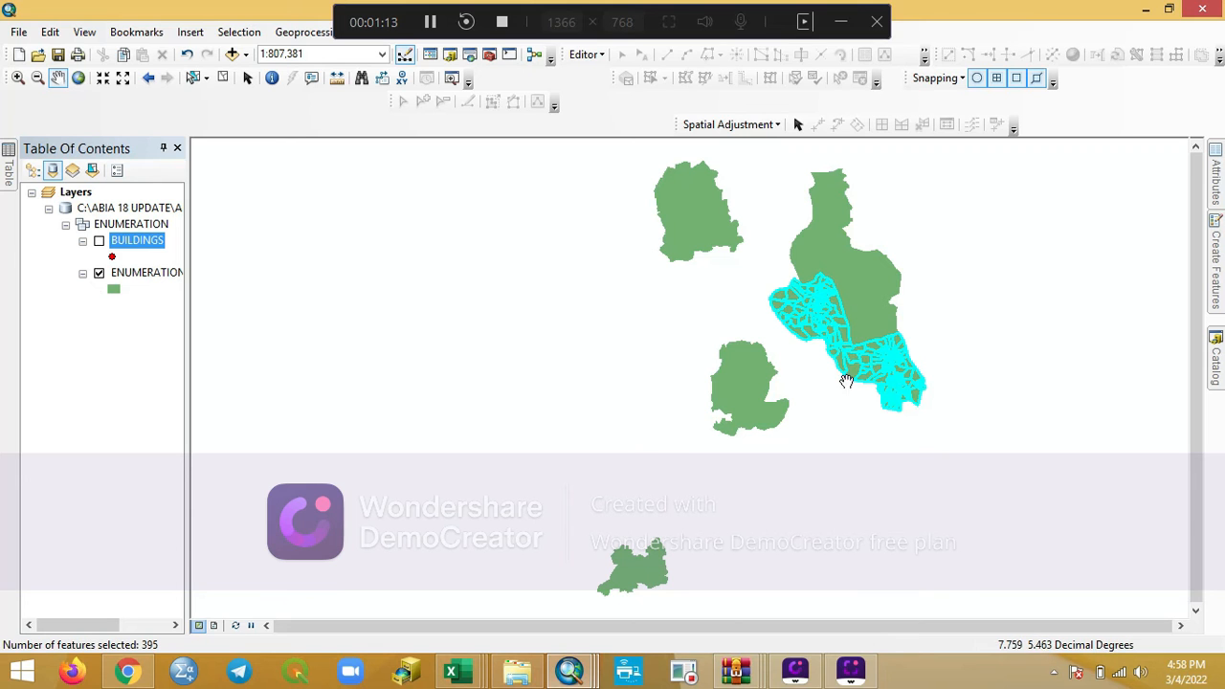
- Start exporting the selected ENUMERATION_AREA features, choosing the ENUMERATION dataset of EMPTY.gdb in the ABIA 18 UPDATE folder as destination
right_click(157, 273)
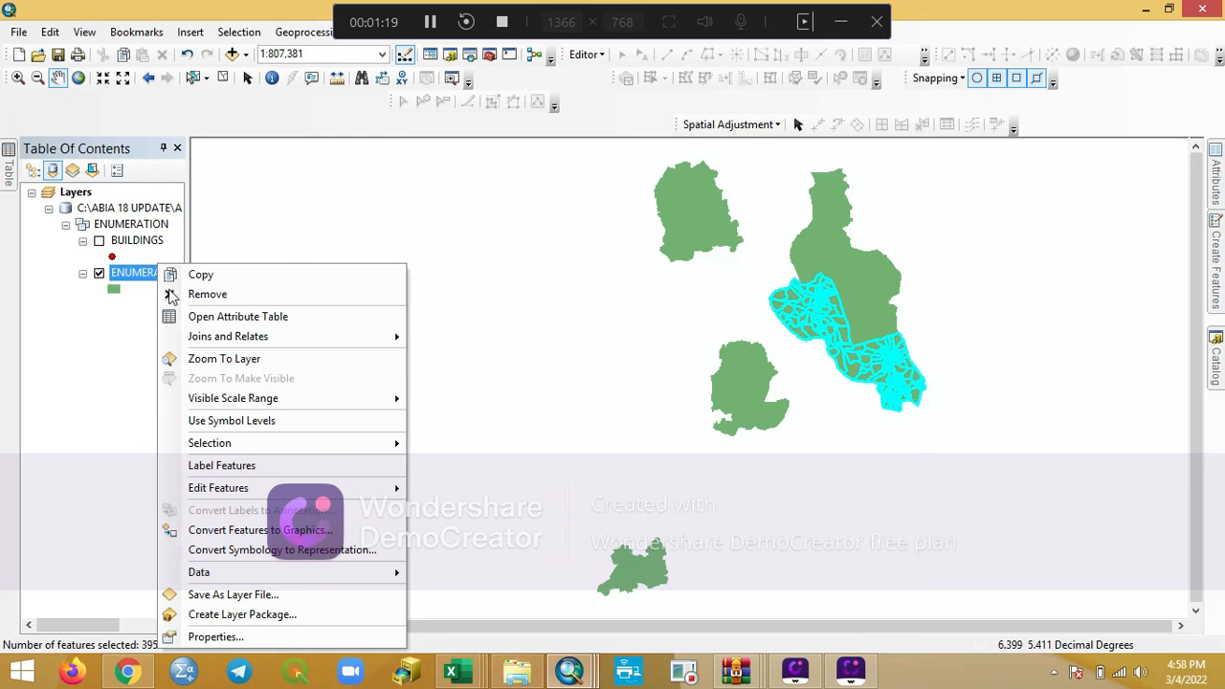
mouse_move(277, 574)
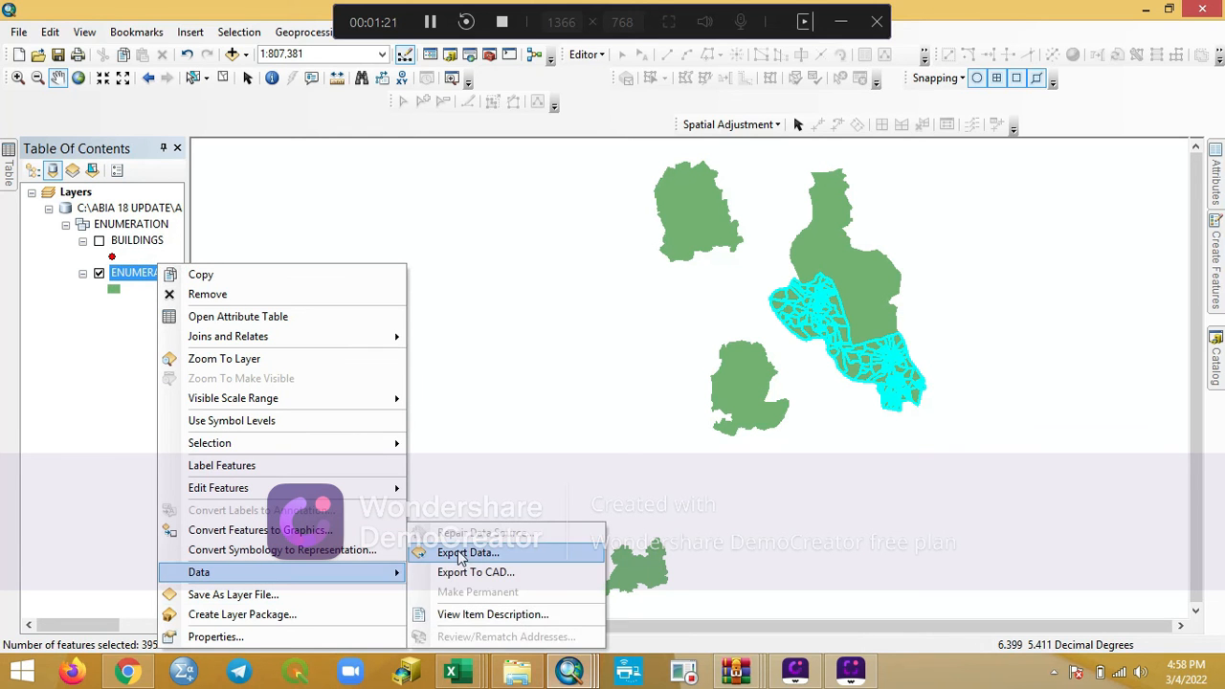
click(468, 553)
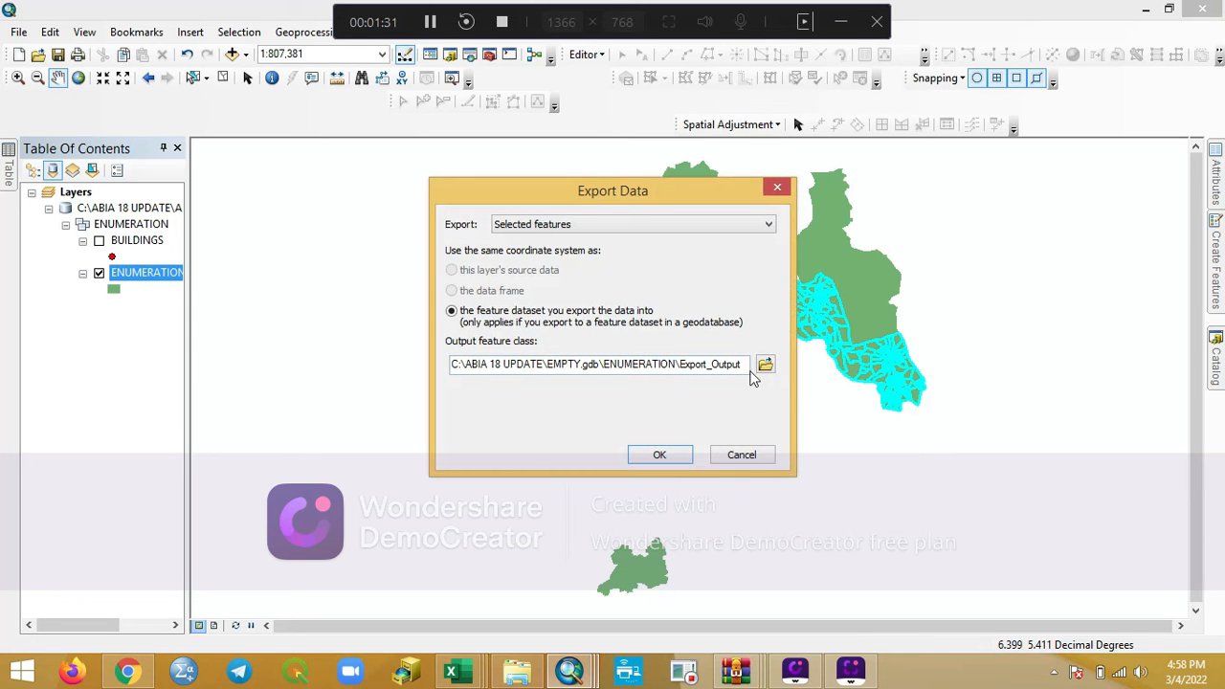
click(766, 367)
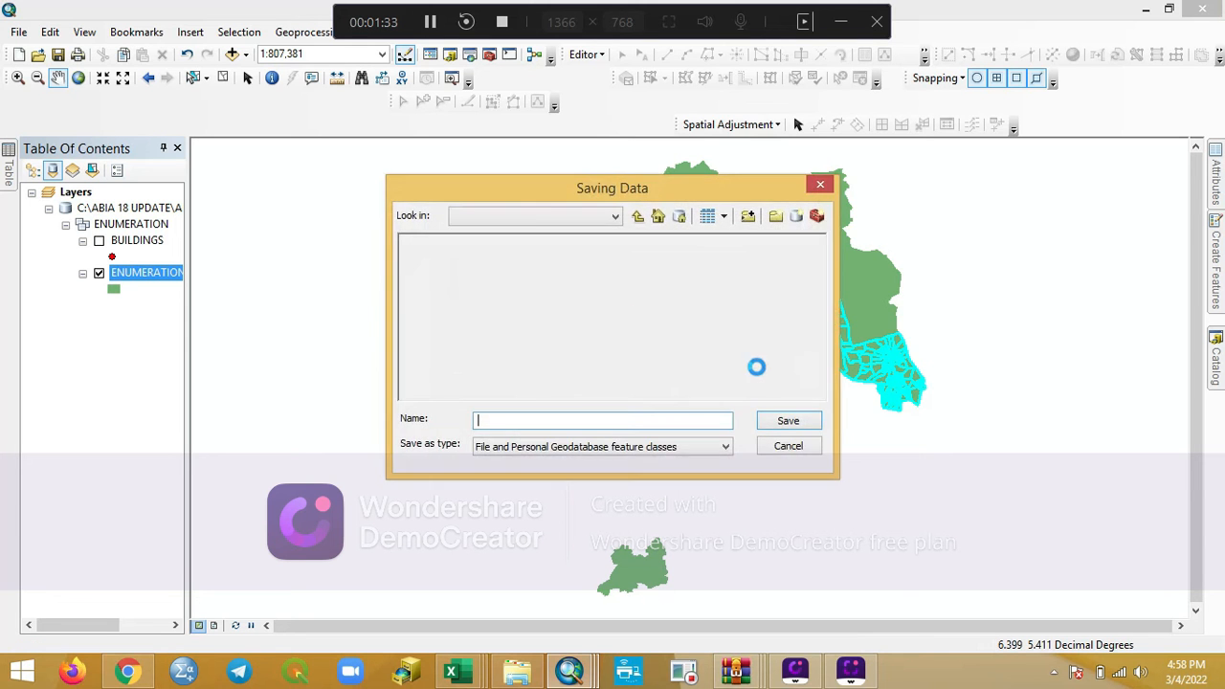
click(614, 217)
scroll(485, 305, up, 1)
scroll(485, 304, up, 1)
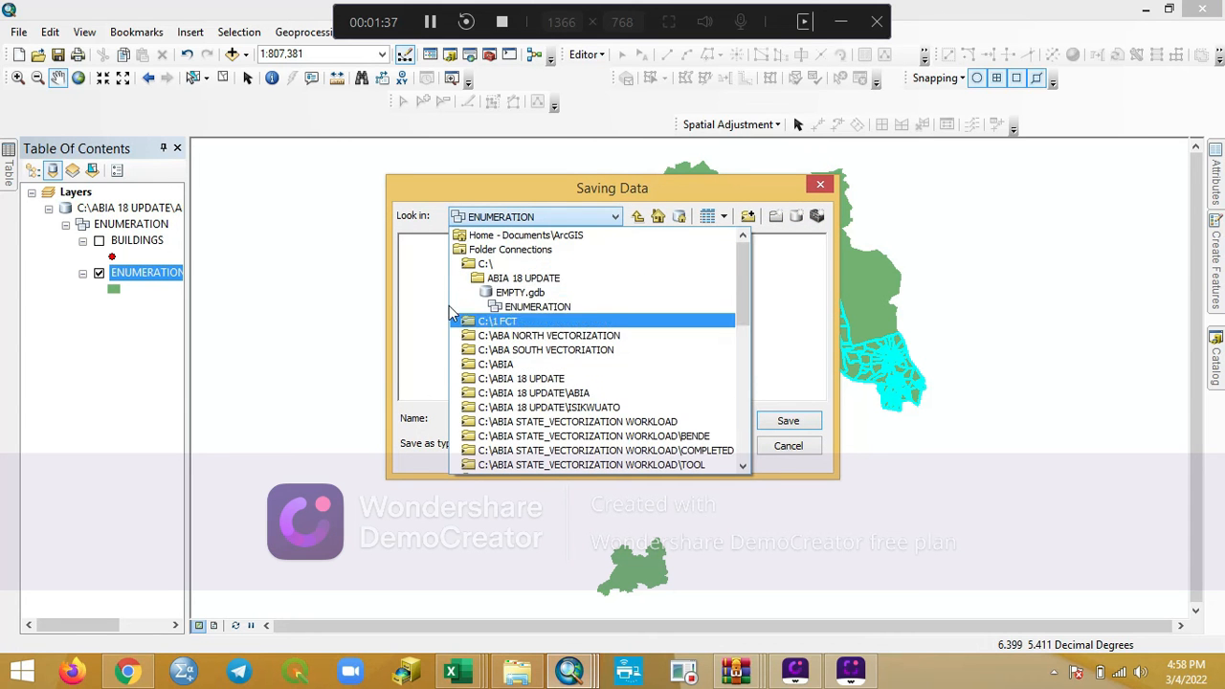
click(496, 277)
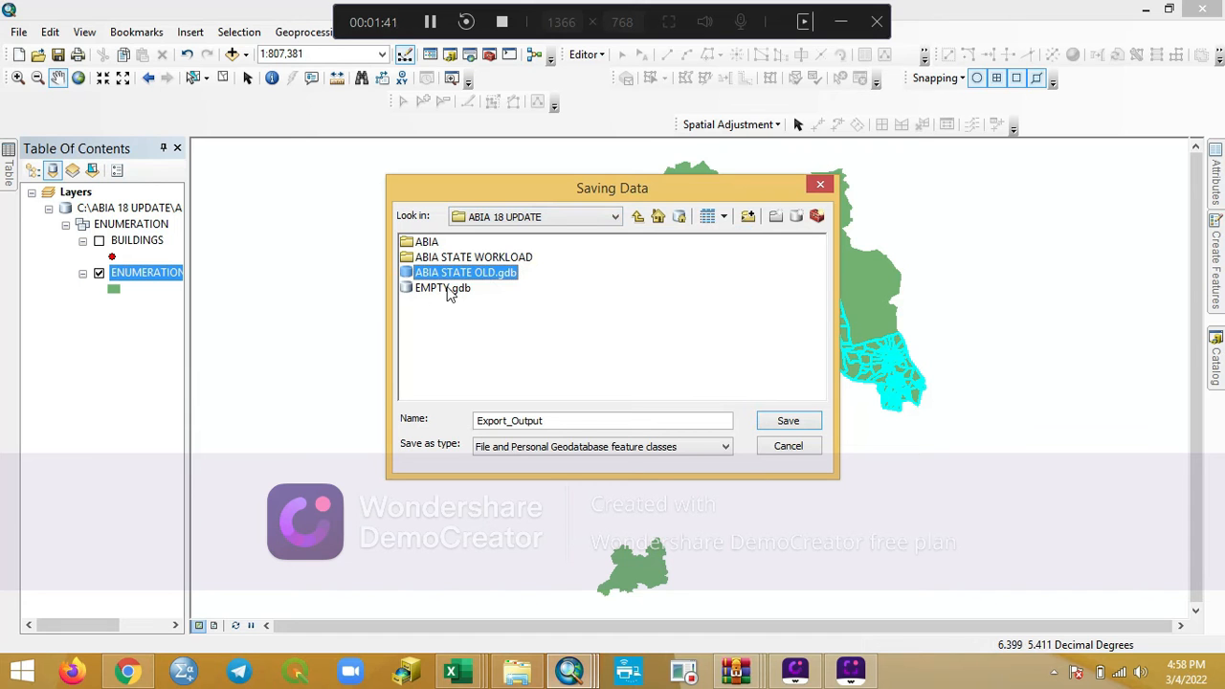
double_click(450, 289)
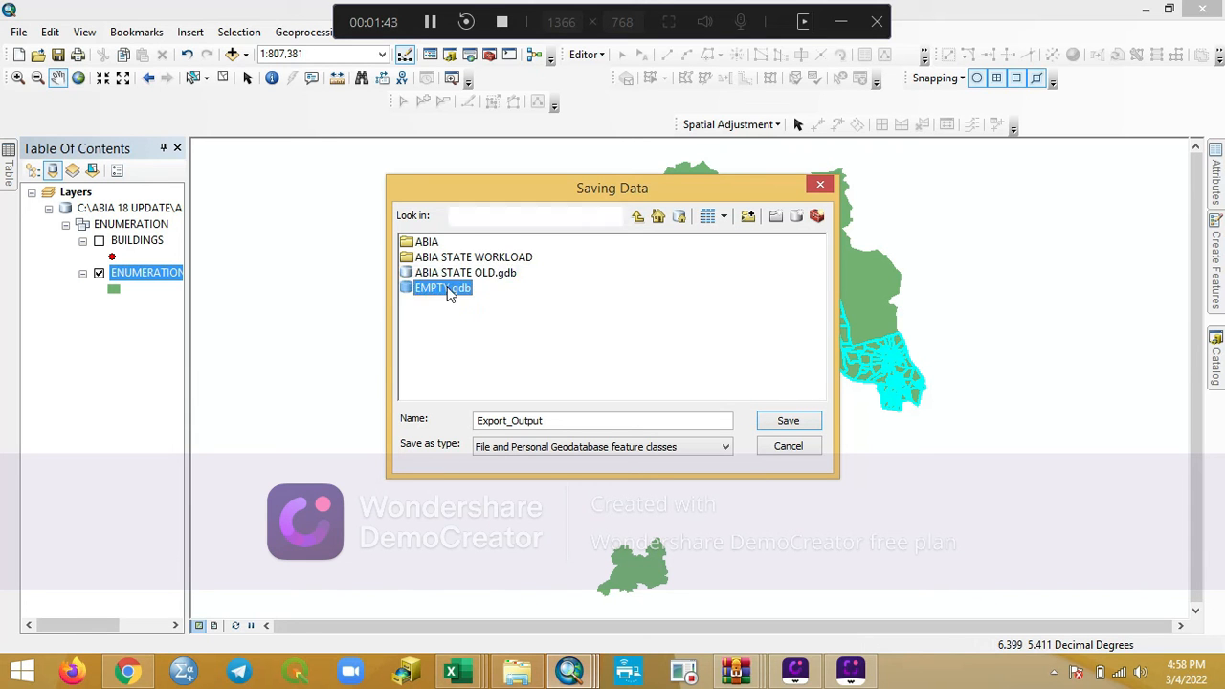
double_click(456, 241)
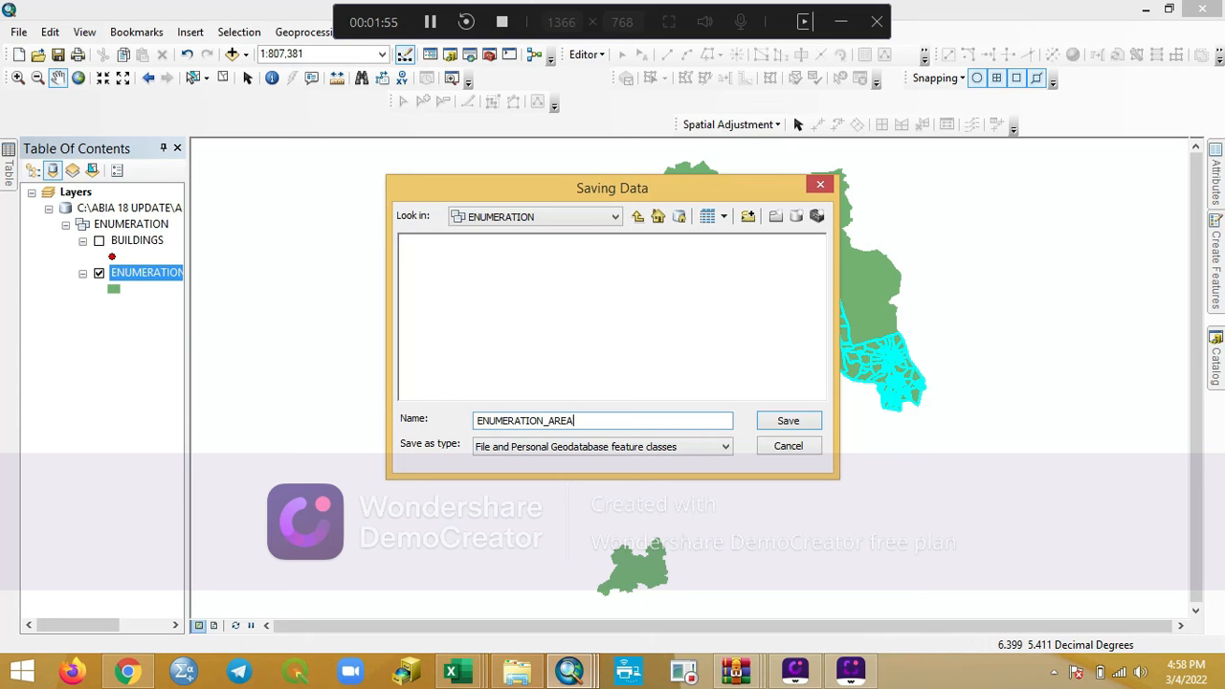
- Export the selection as a File and Personal Geodatabase feature class named ENUMERATION_AREA and add it to the map
click(725, 447)
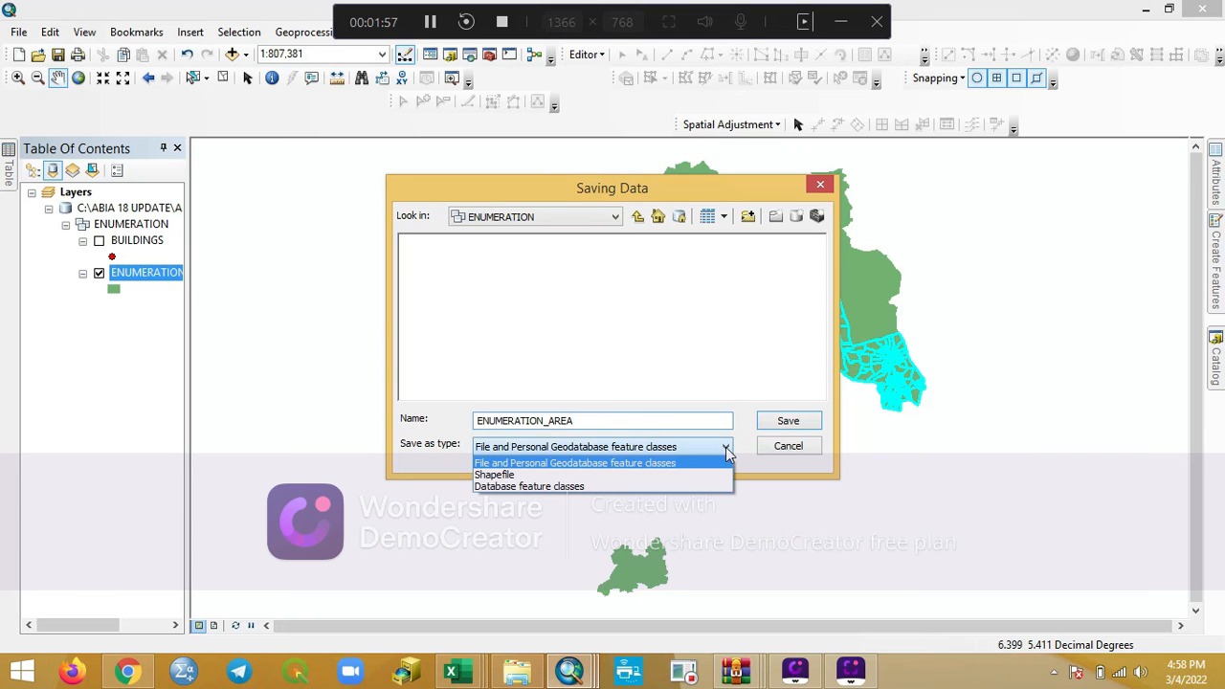
click(632, 465)
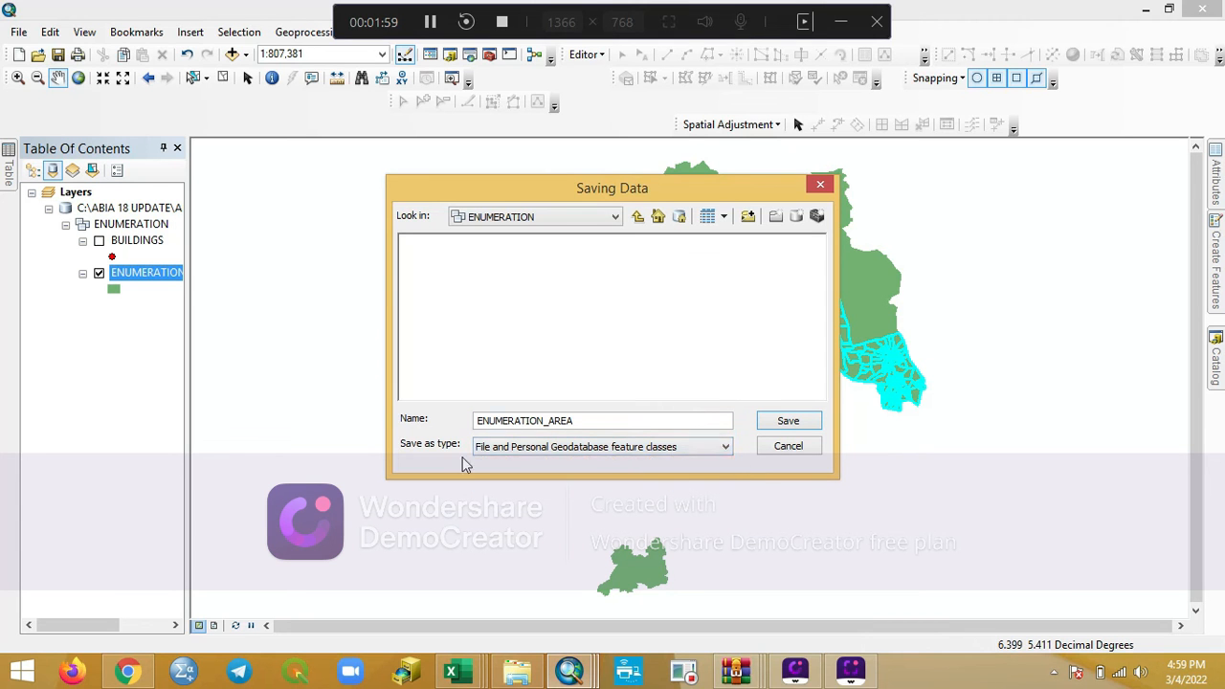
click(791, 424)
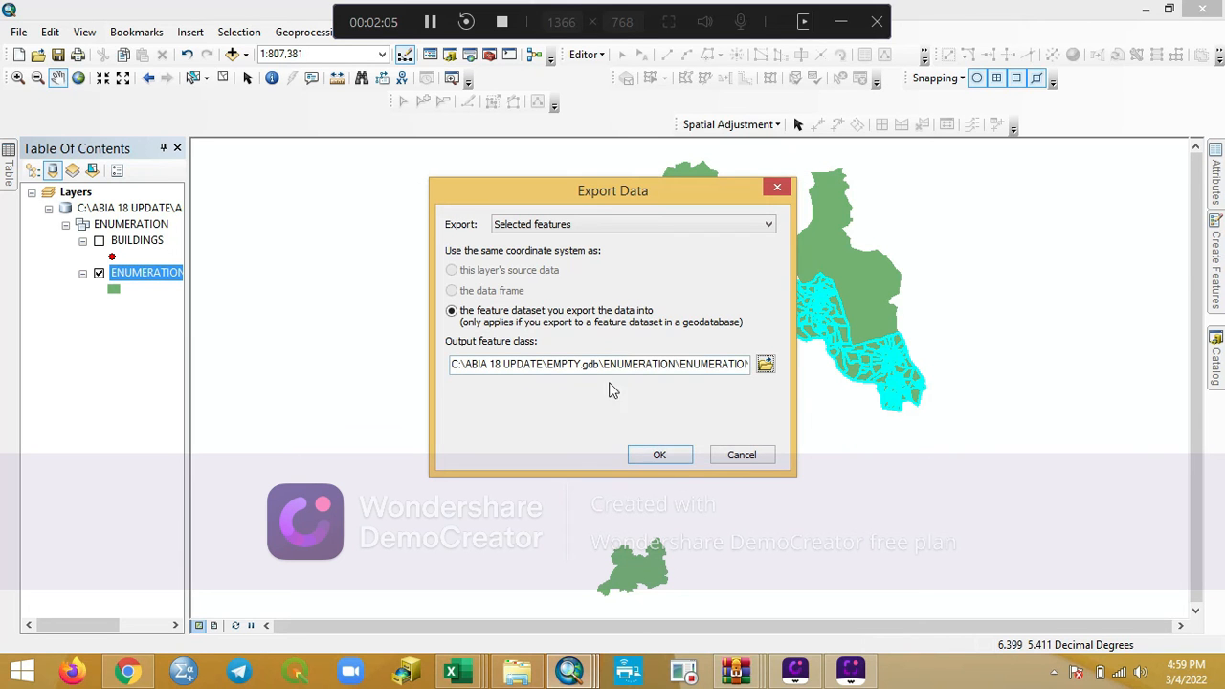
click(660, 453)
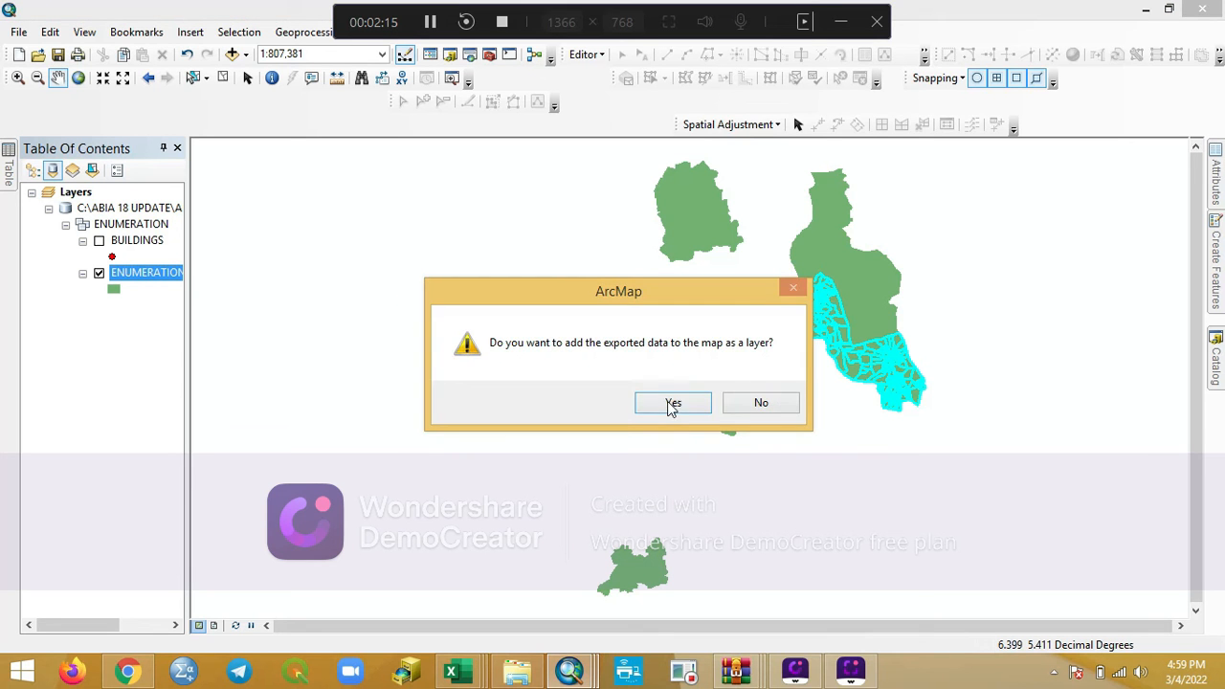
click(672, 404)
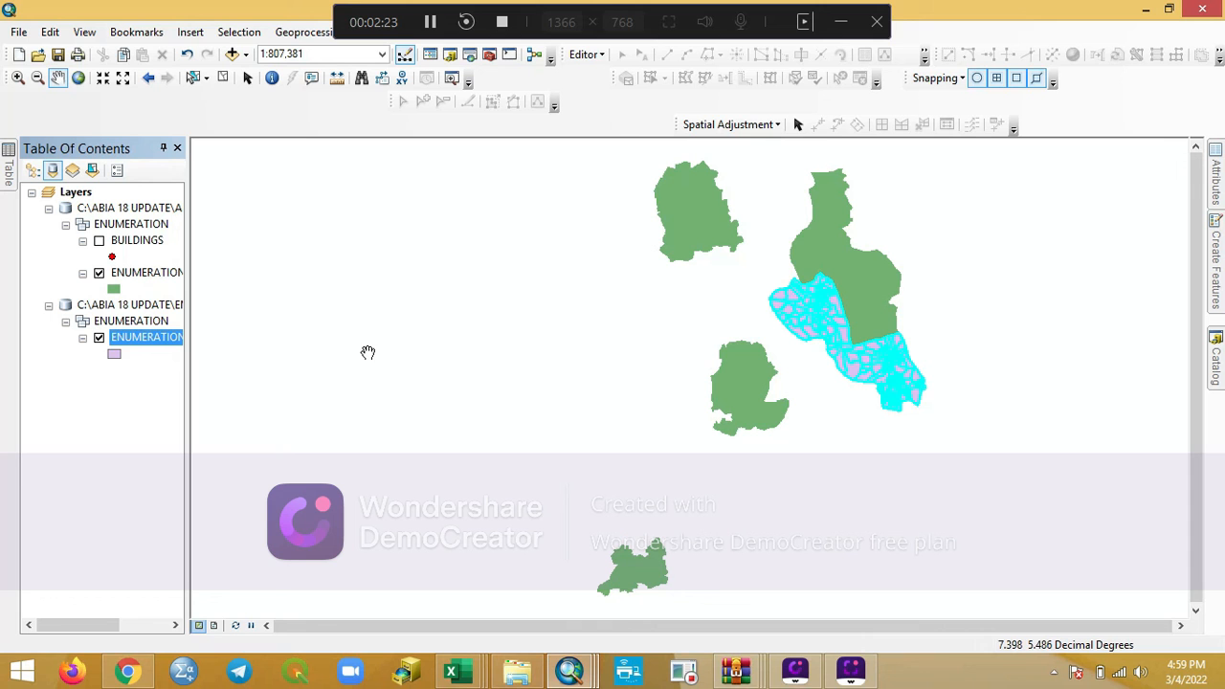
- Show the BUILDINGS layer and hide the newly exported ENUMERATION_AREA layer
click(98, 240)
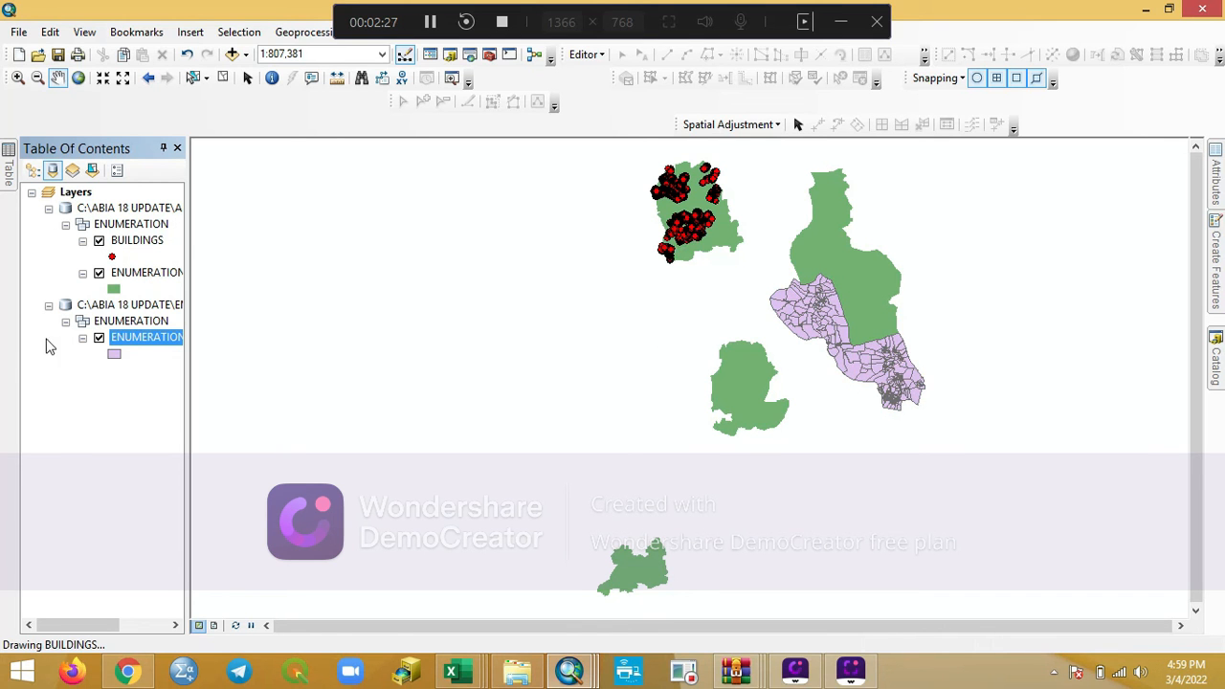
click(98, 338)
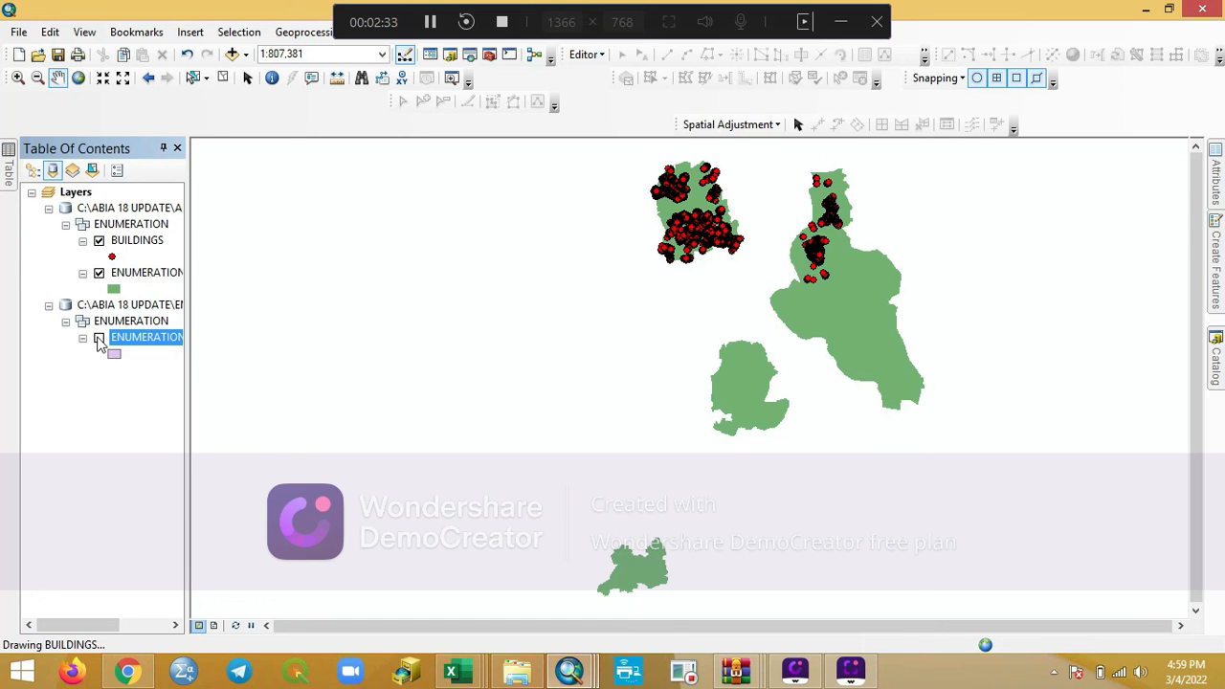
- Select by location from BUILDINGS and the exported ENUMERATION_AREA the features that are within the ENUMERATION_AREA source layer
click(239, 33)
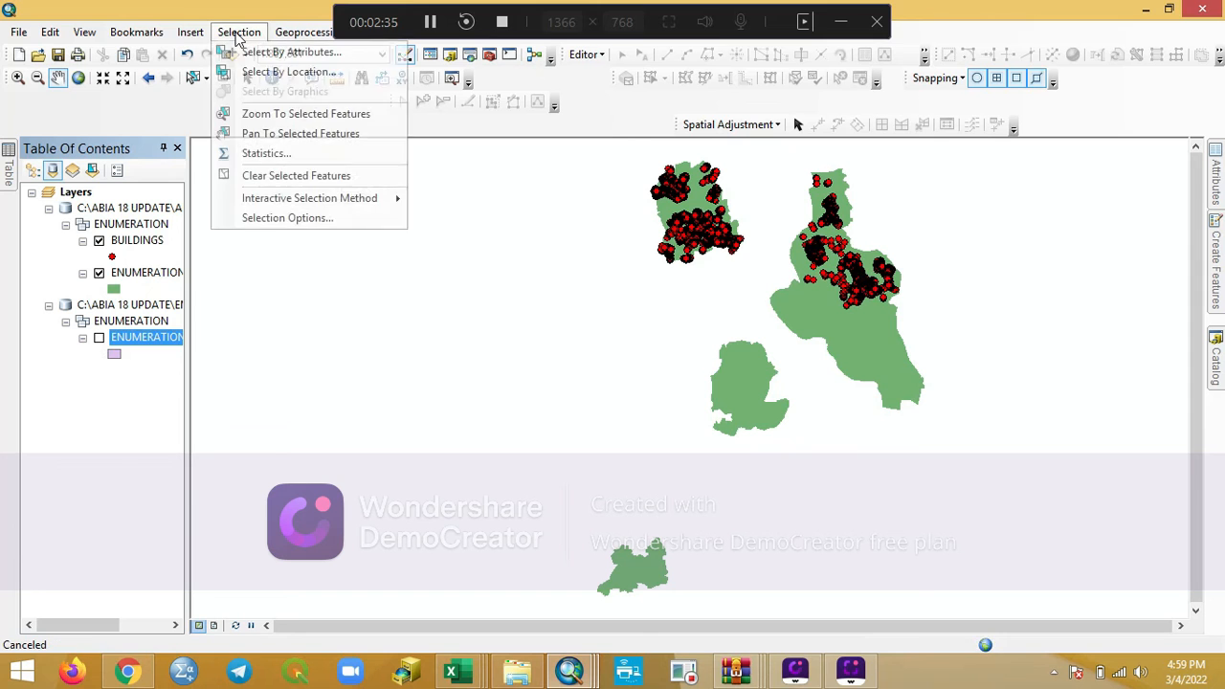
click(297, 73)
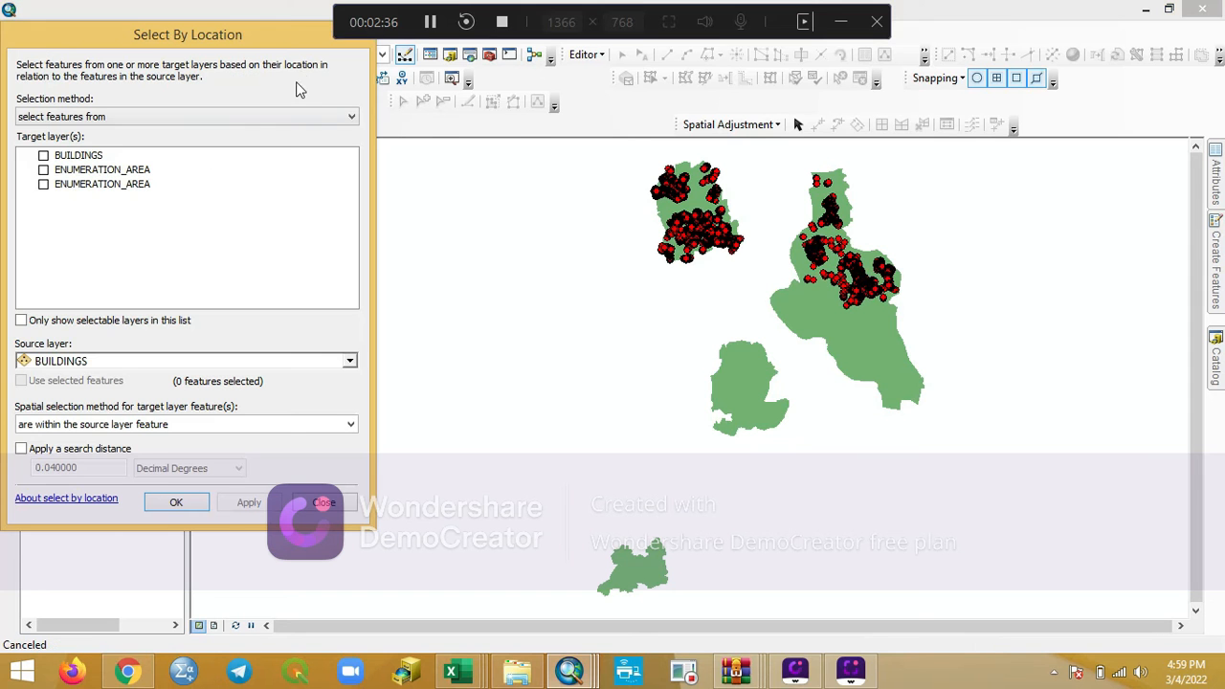
click(43, 155)
click(43, 183)
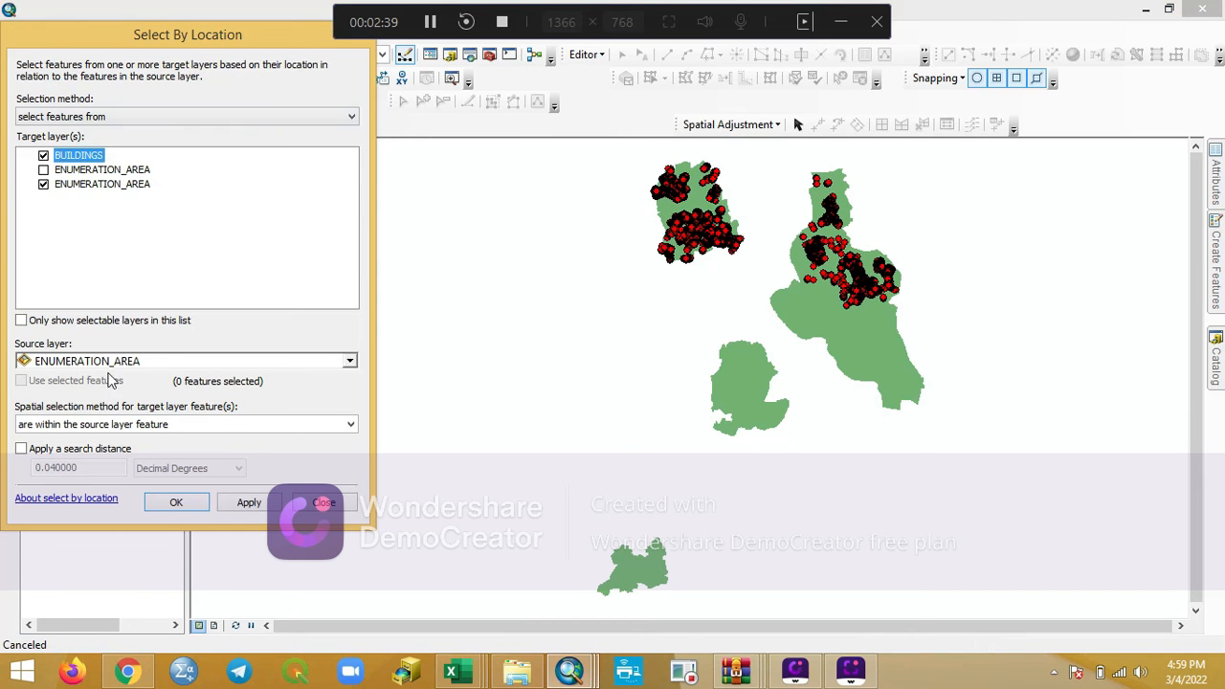
click(251, 502)
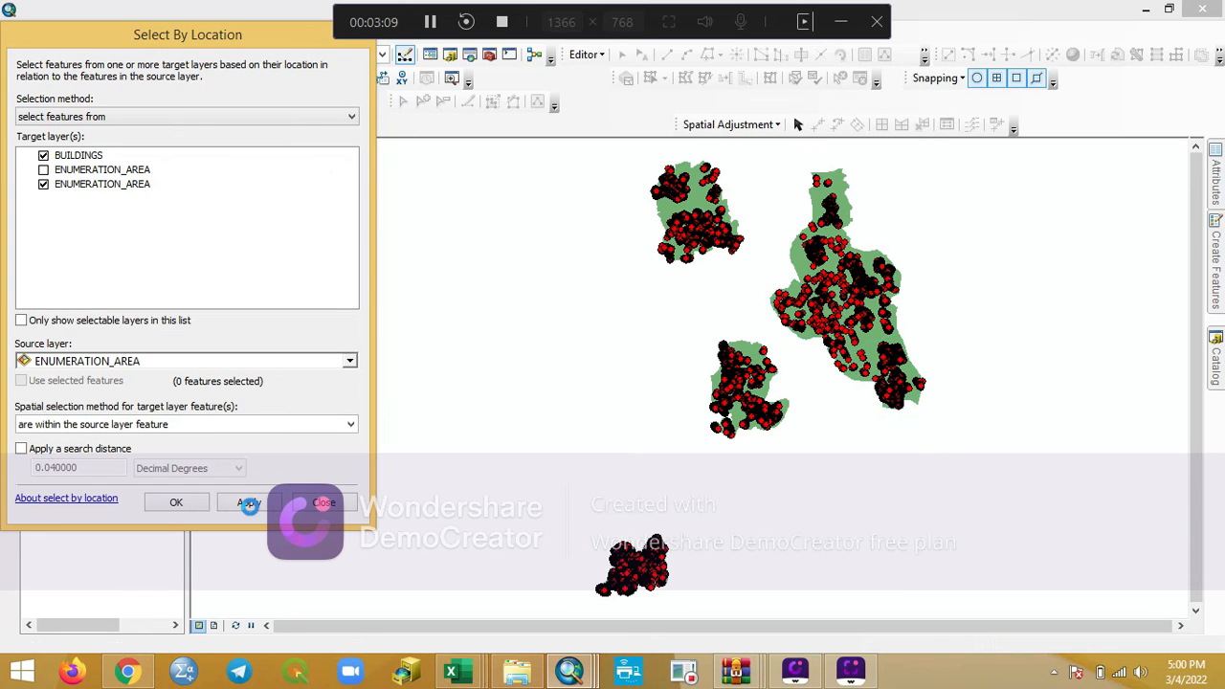
click(183, 502)
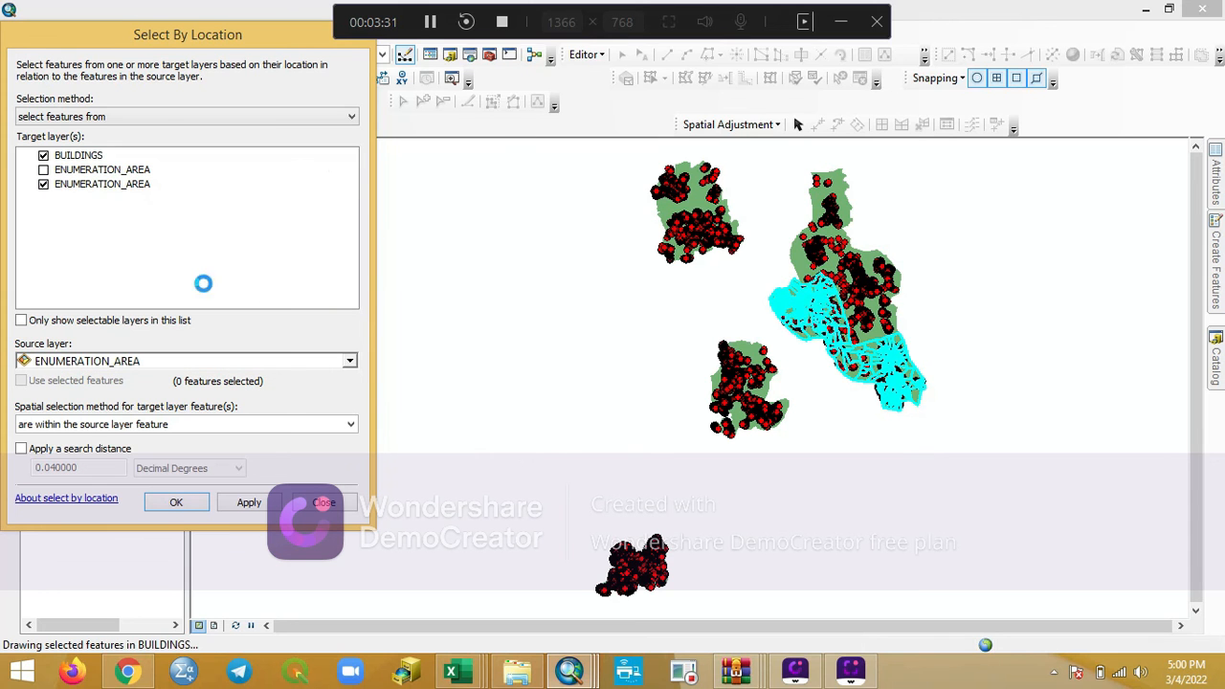
click(344, 505)
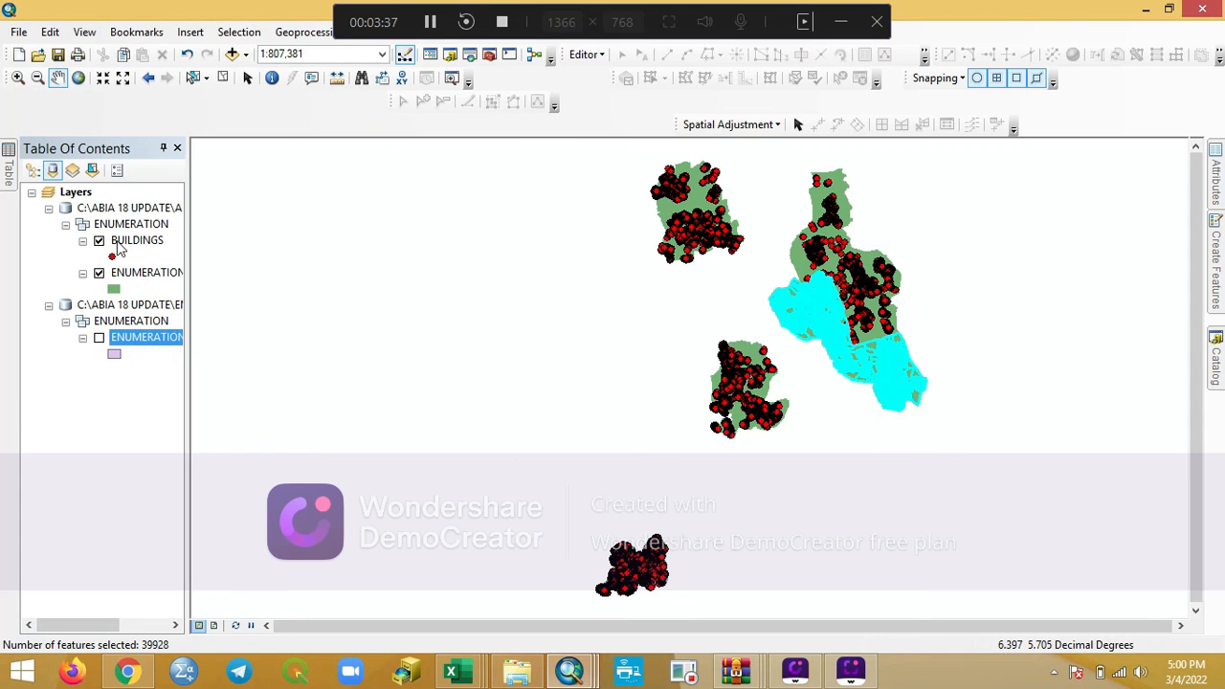
- Start exporting the selected BUILDINGS features, choosing the ENUMERATION dataset of EMPTY.gdb in the ABIA 18 UPDATE folder as destination
right_click(139, 242)
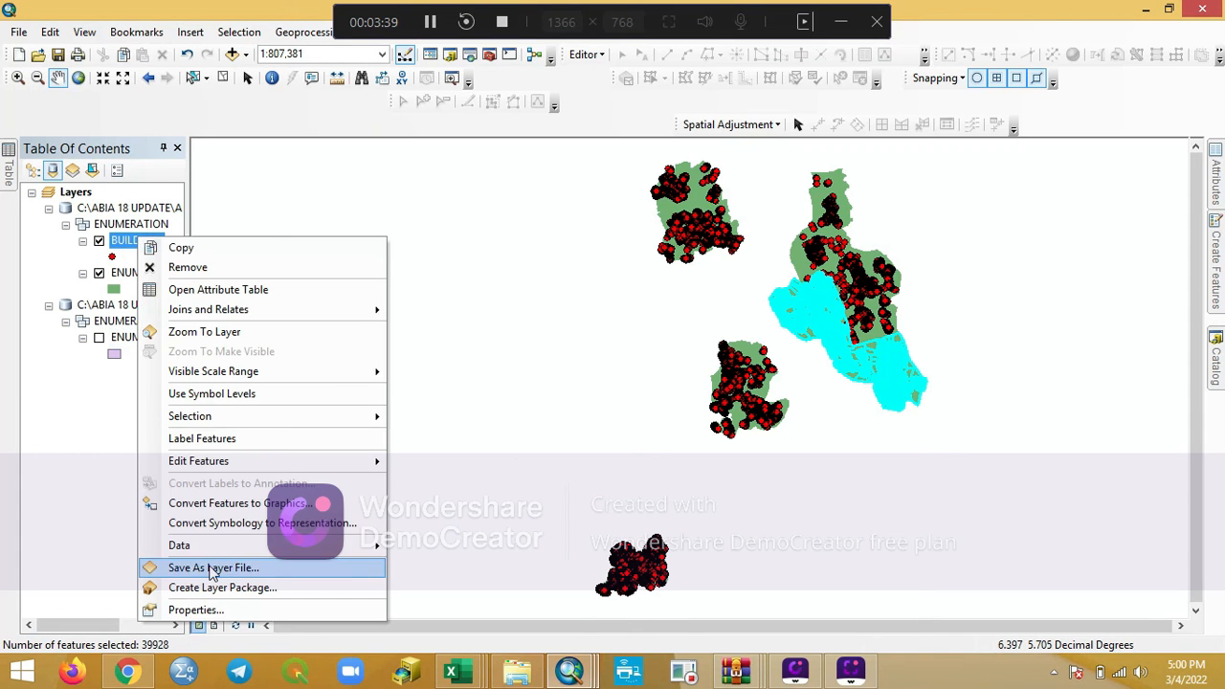
mouse_move(256, 554)
click(400, 554)
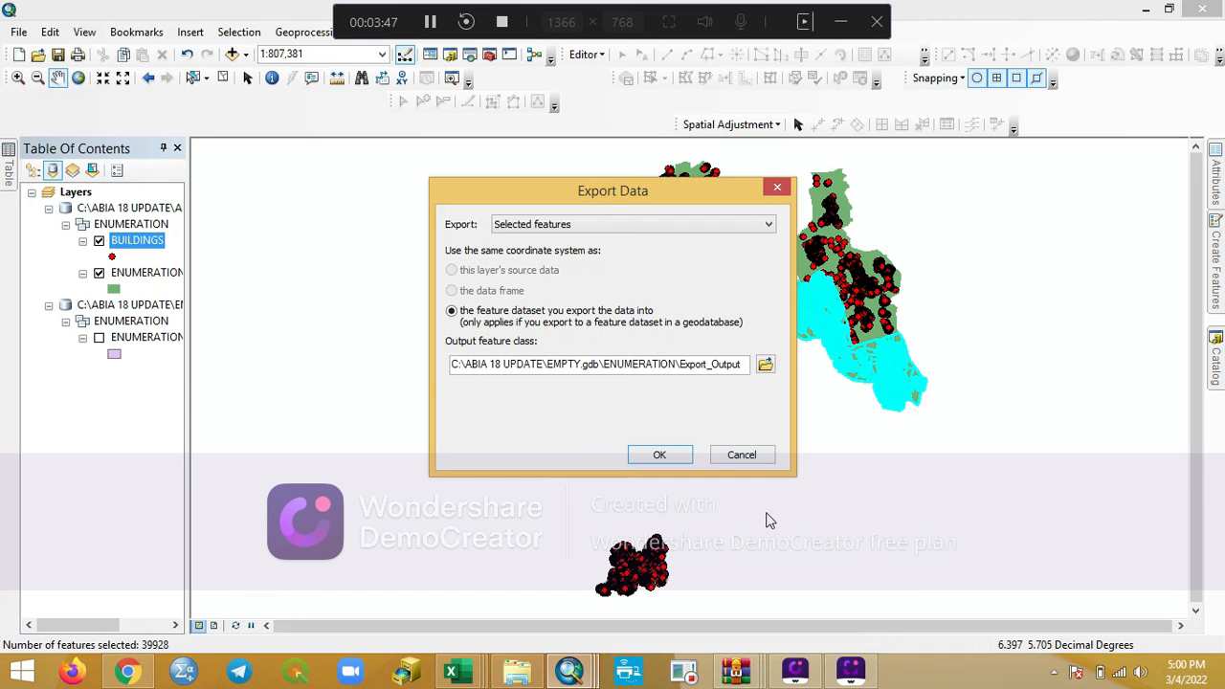
click(766, 364)
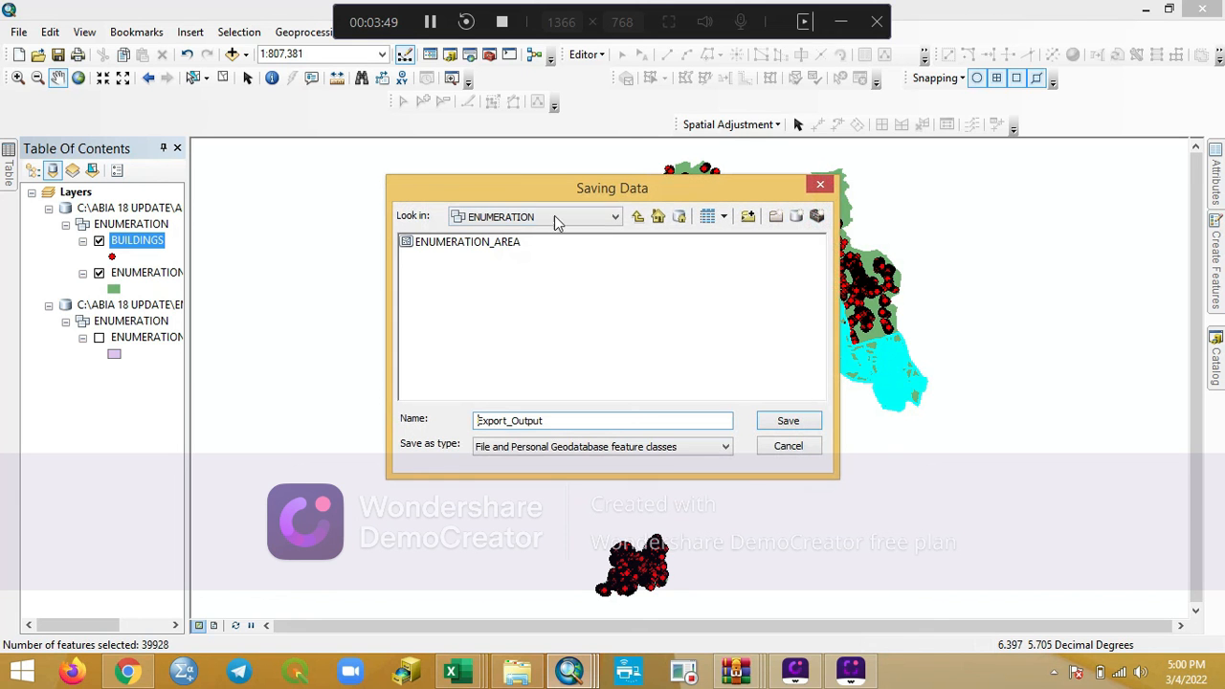
click(615, 217)
scroll(502, 318, up, 3)
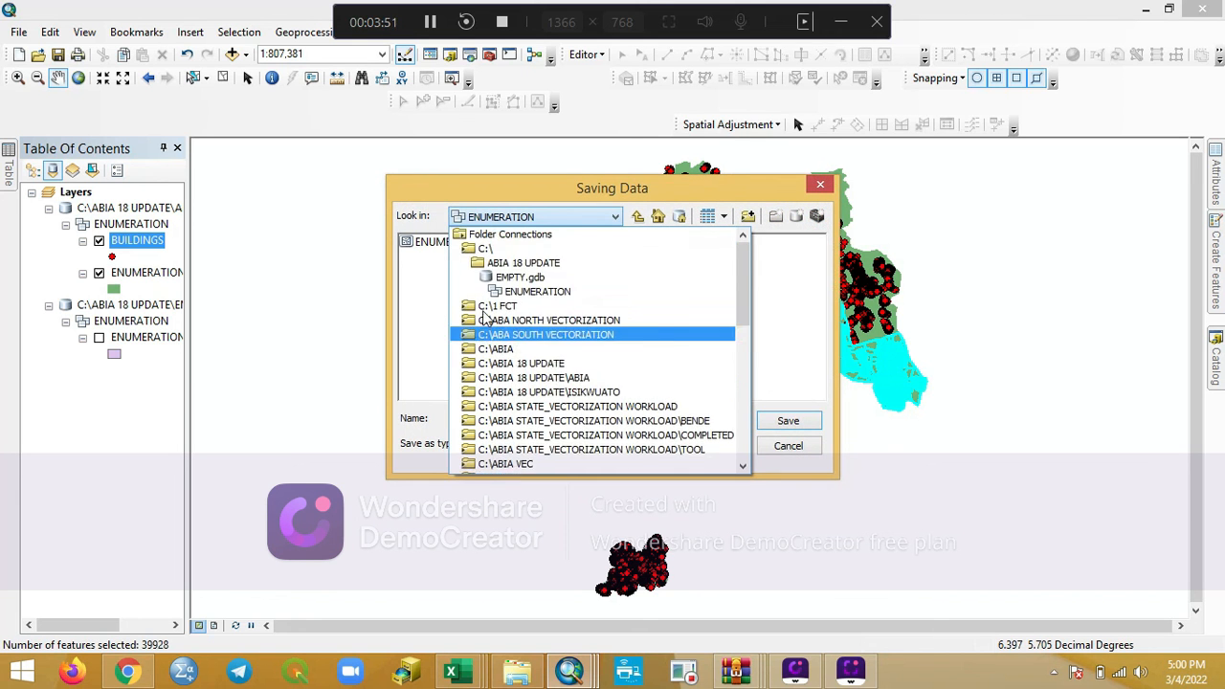
click(518, 292)
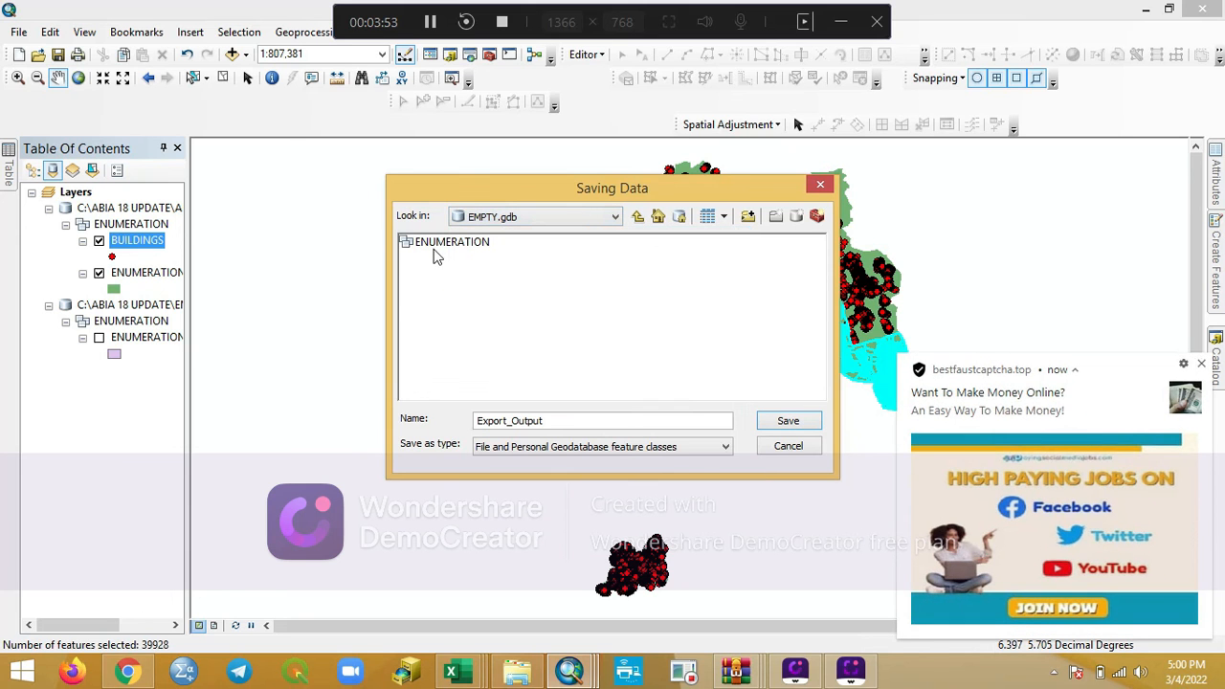
click(1201, 366)
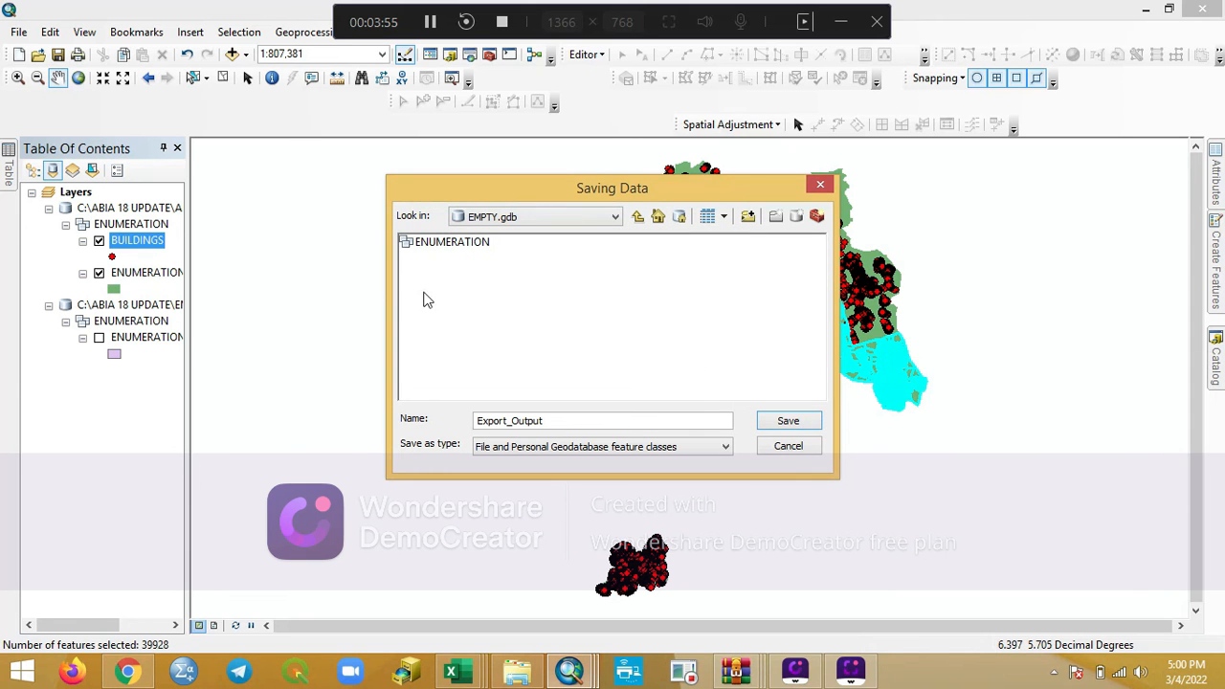
double_click(451, 245)
- Name the output feature class BUILDING, export the selected buildings and add the result to the map as a layer
click(555, 421)
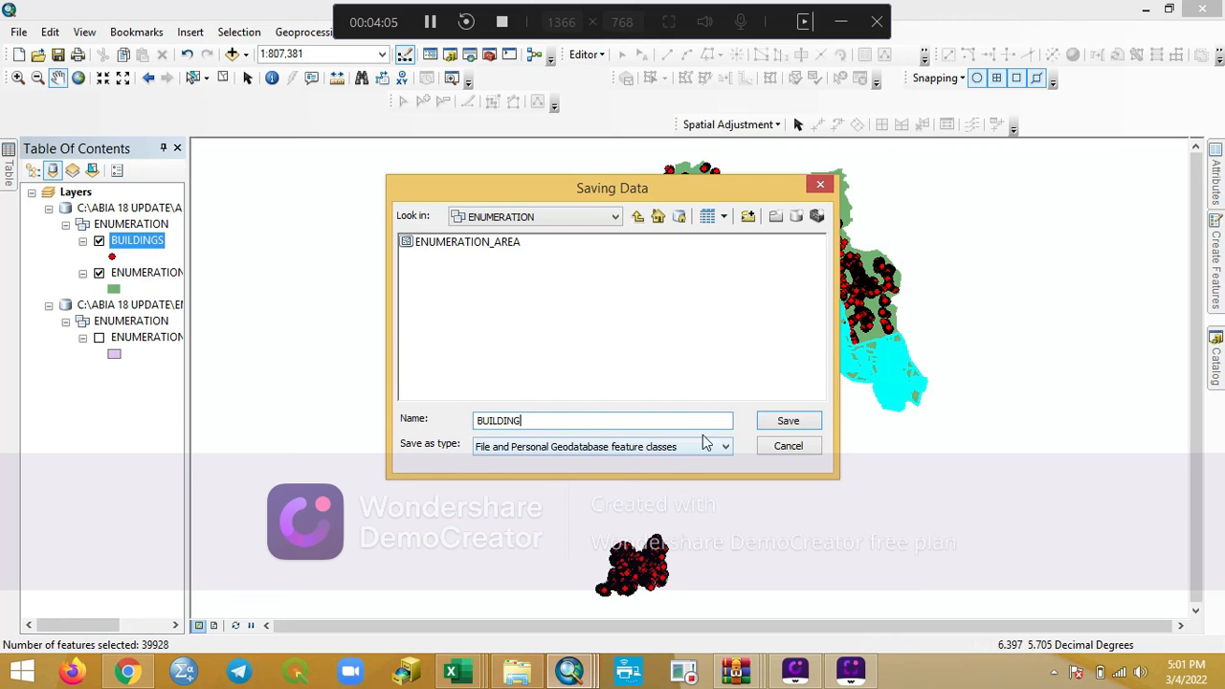
click(788, 423)
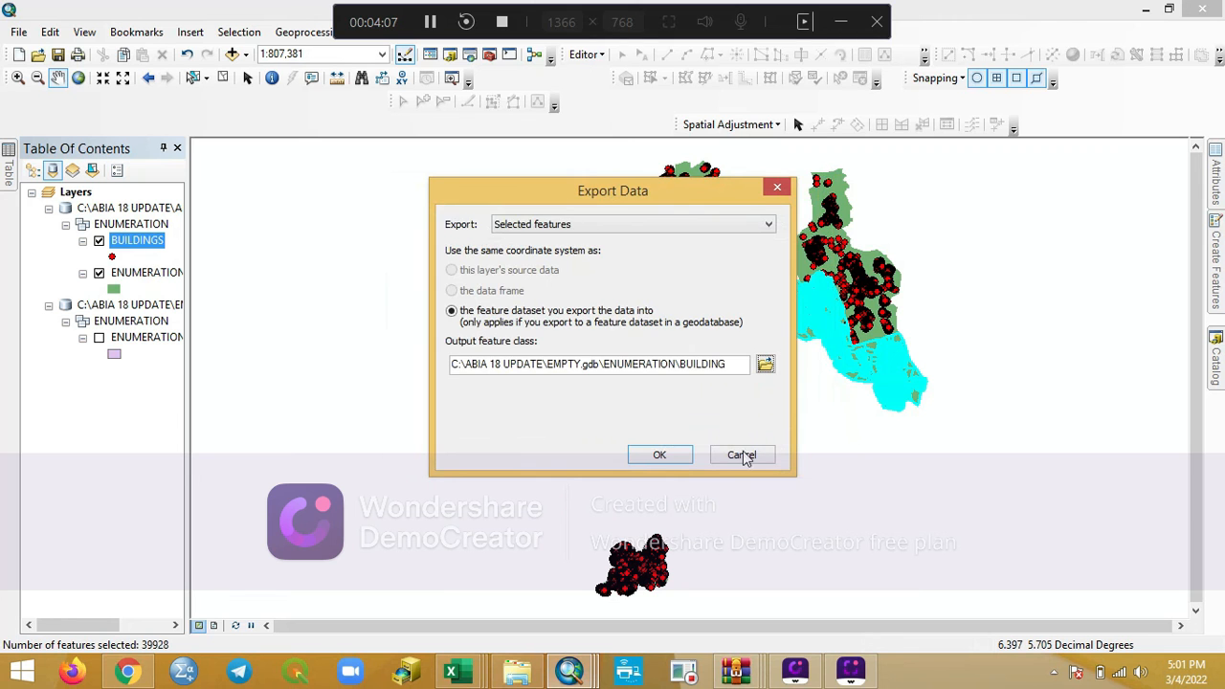
click(670, 455)
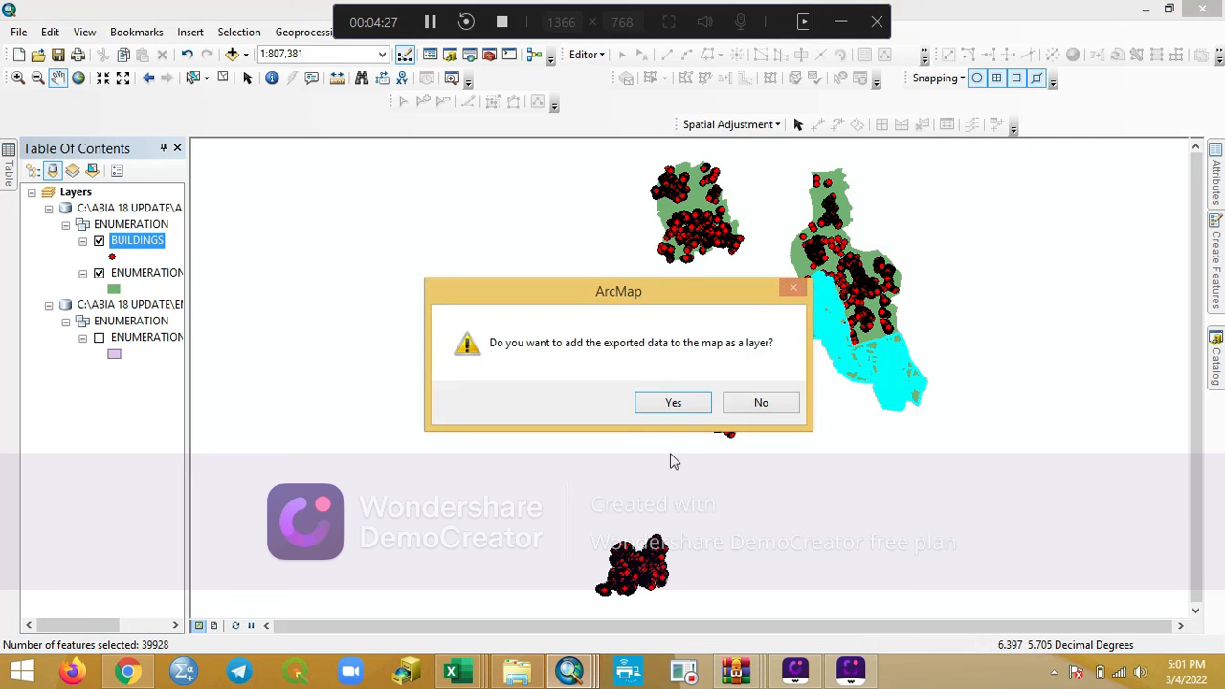
click(672, 402)
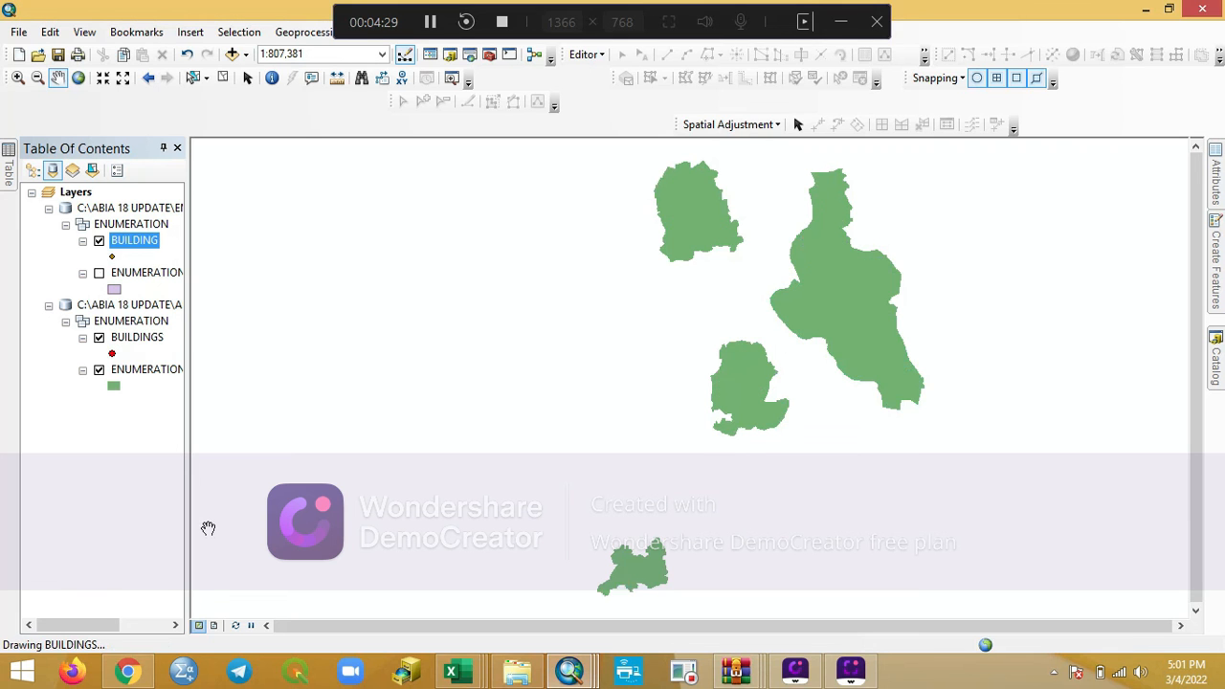
- Show the exported ENUMERATION_AREA layer and remove the original Abia geodatabase with its BUILDINGS and enumeration area layers from the map
click(99, 272)
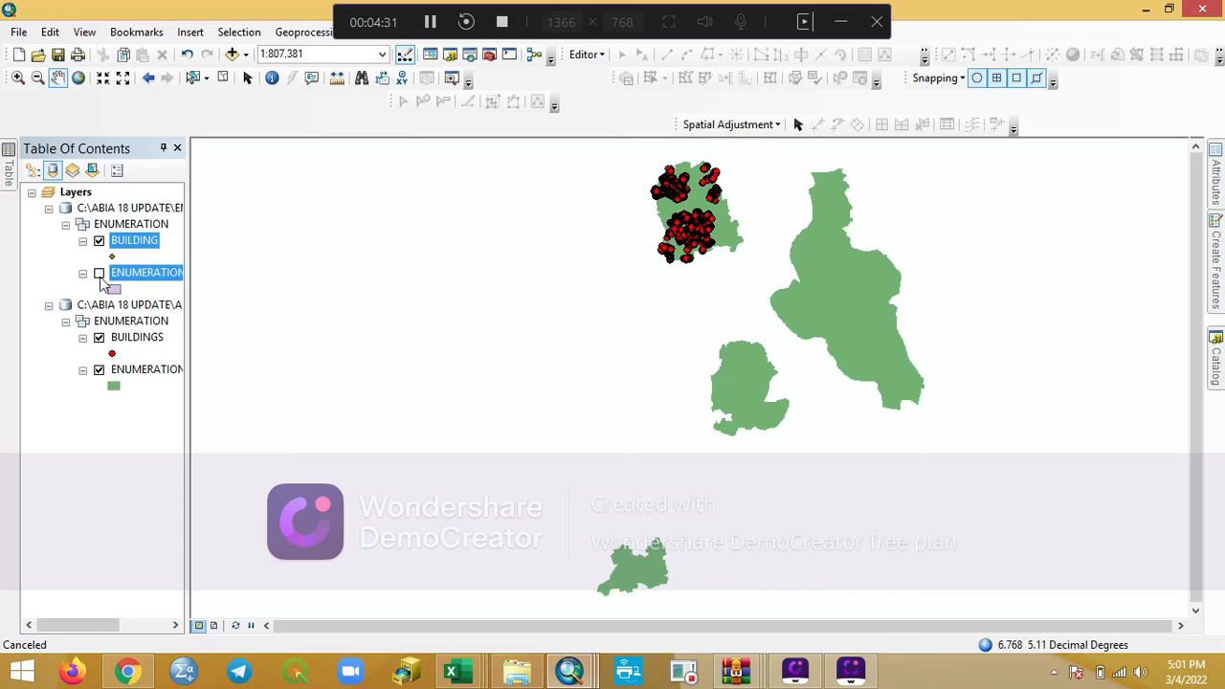
right_click(153, 304)
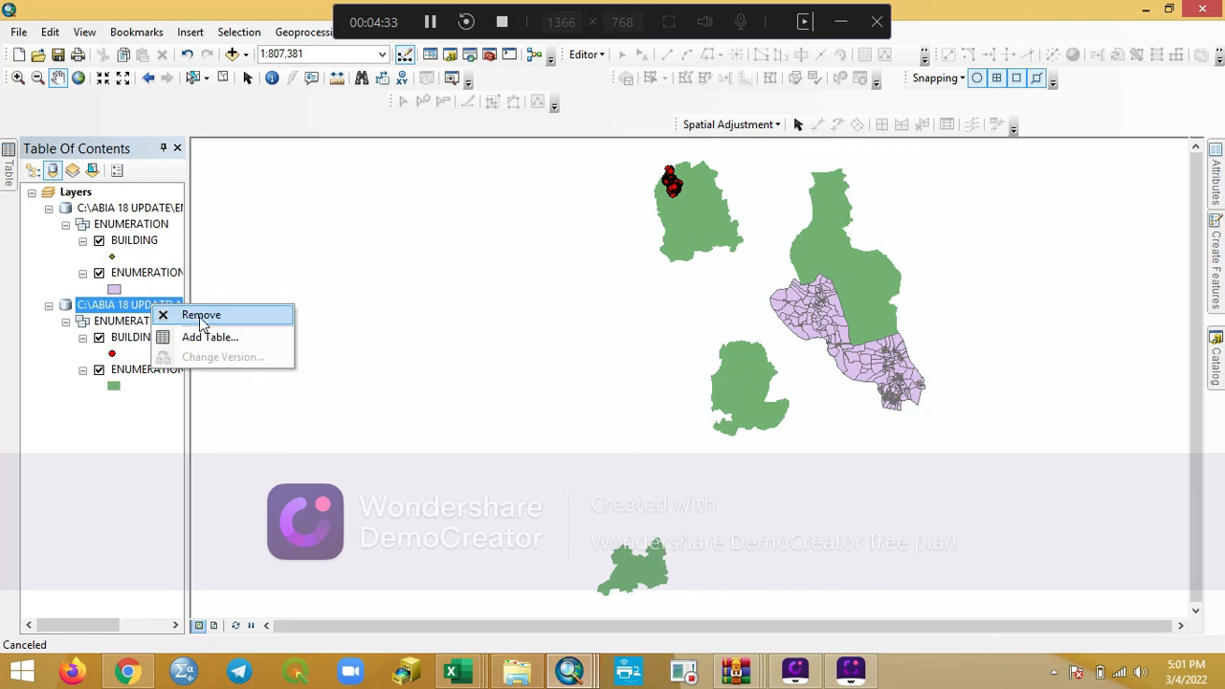
click(199, 316)
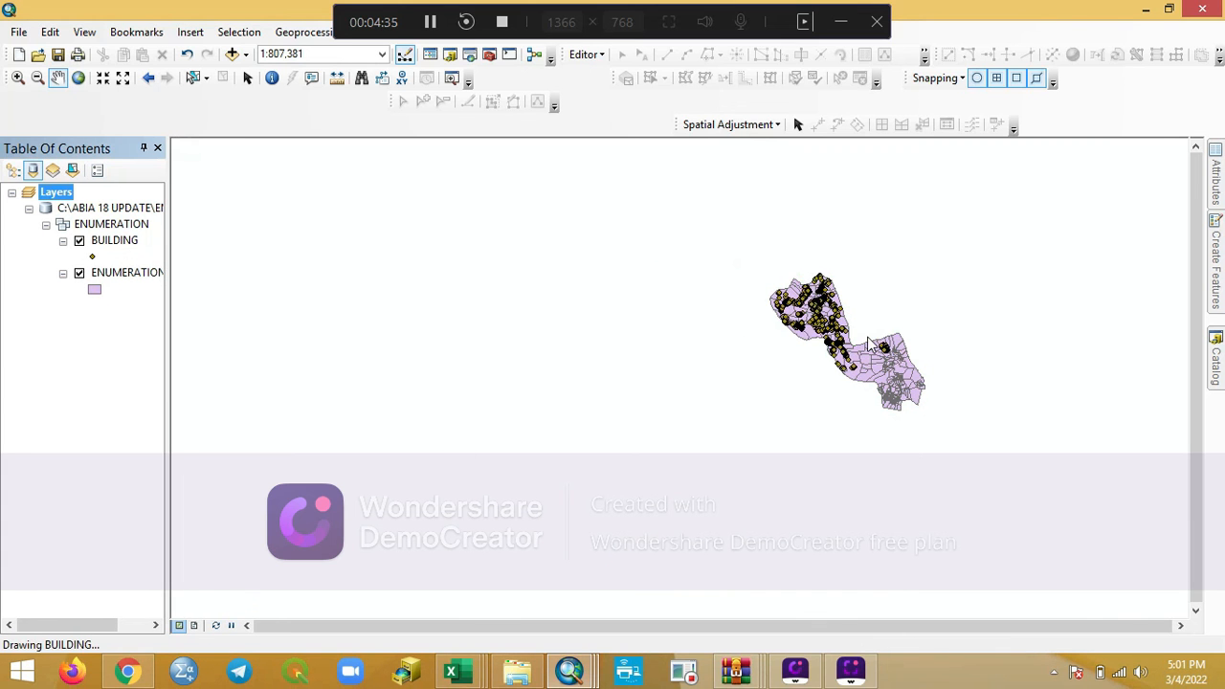
scroll(816, 355, down, 4)
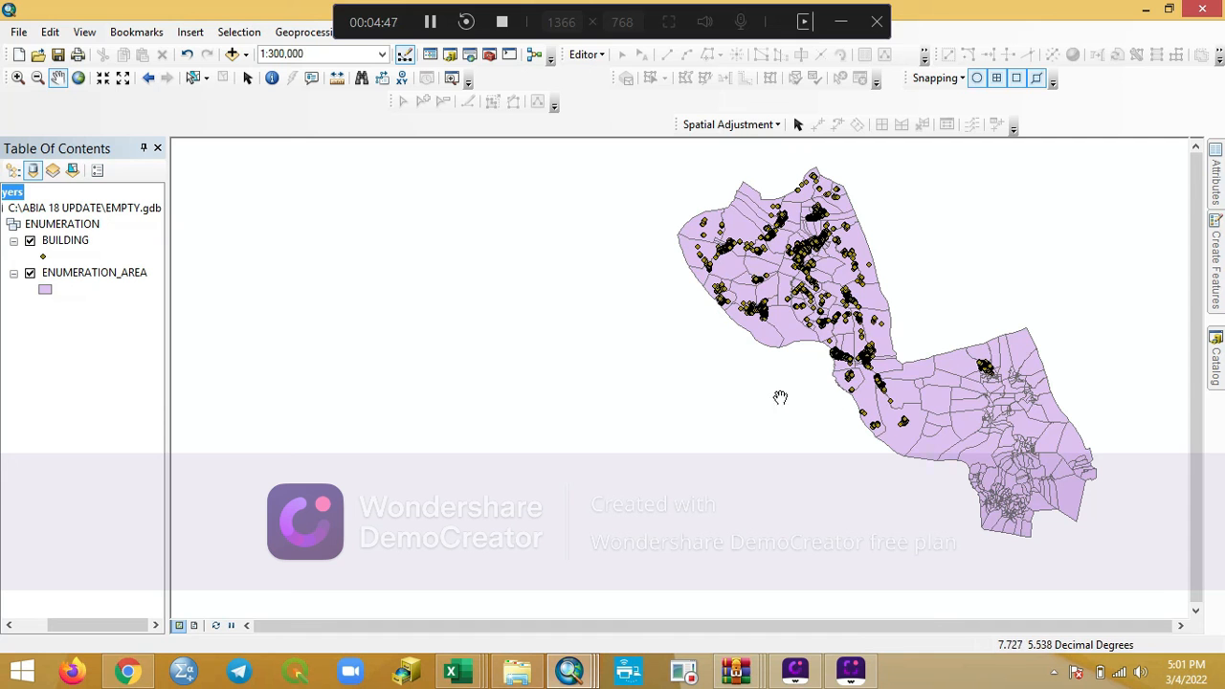
scroll(729, 302, up, 1)
scroll(729, 303, up, 2)
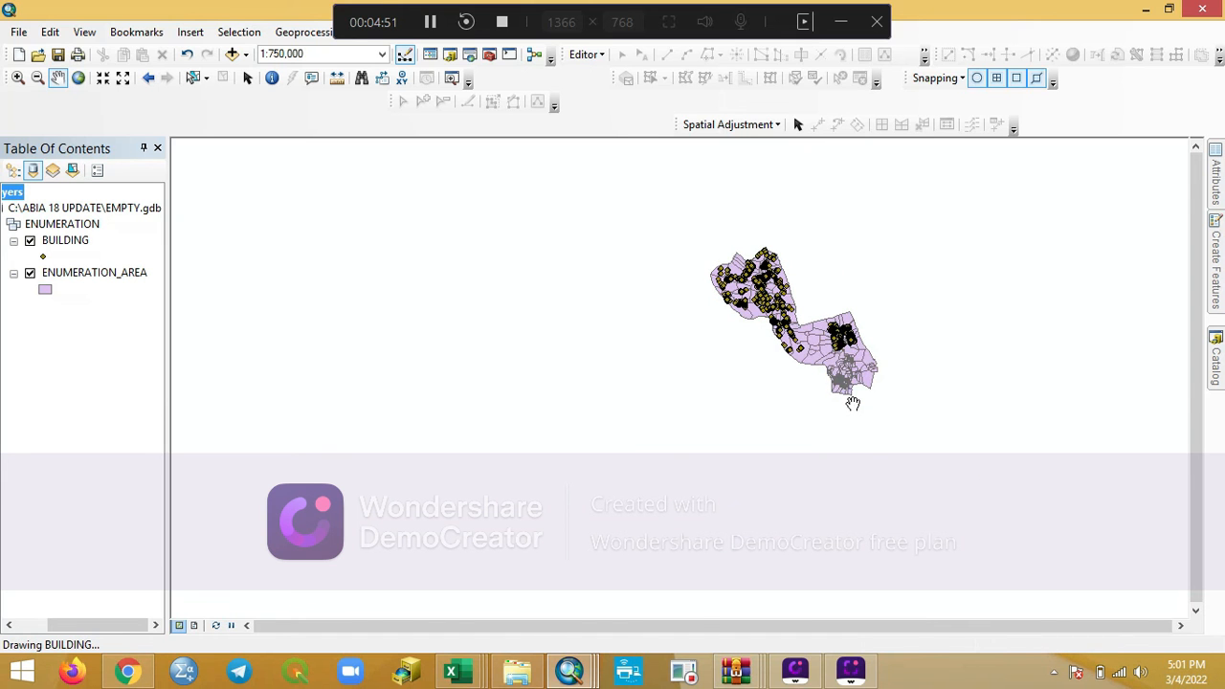
scroll(865, 379, down, 3)
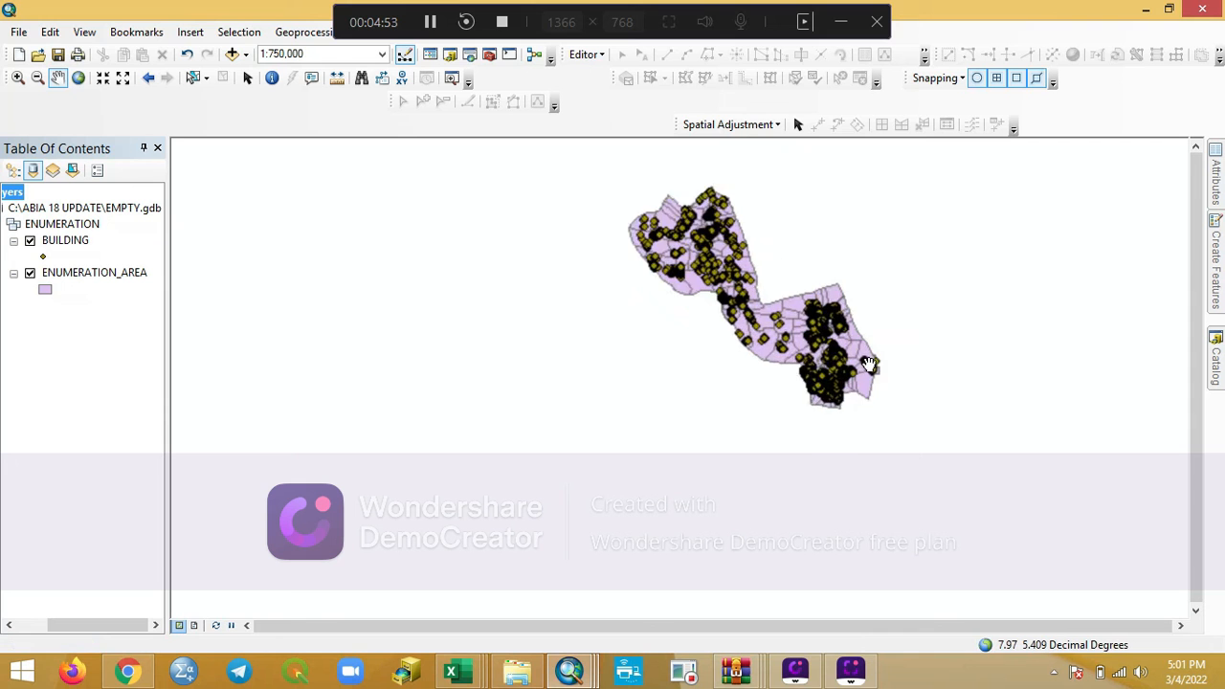